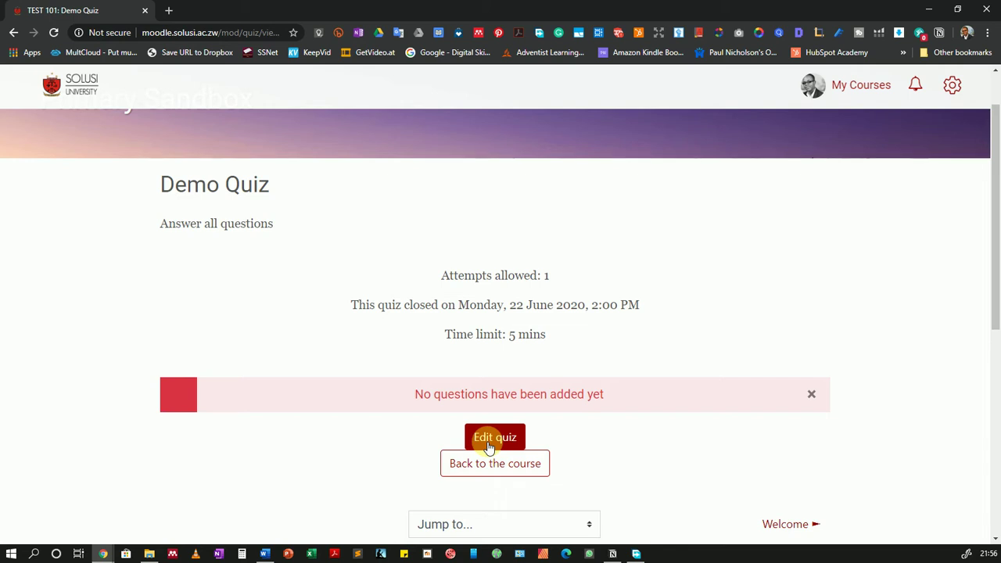
- Open Demo Quiz for editing and change its maximum grade from 10.00 to 5
click(490, 443)
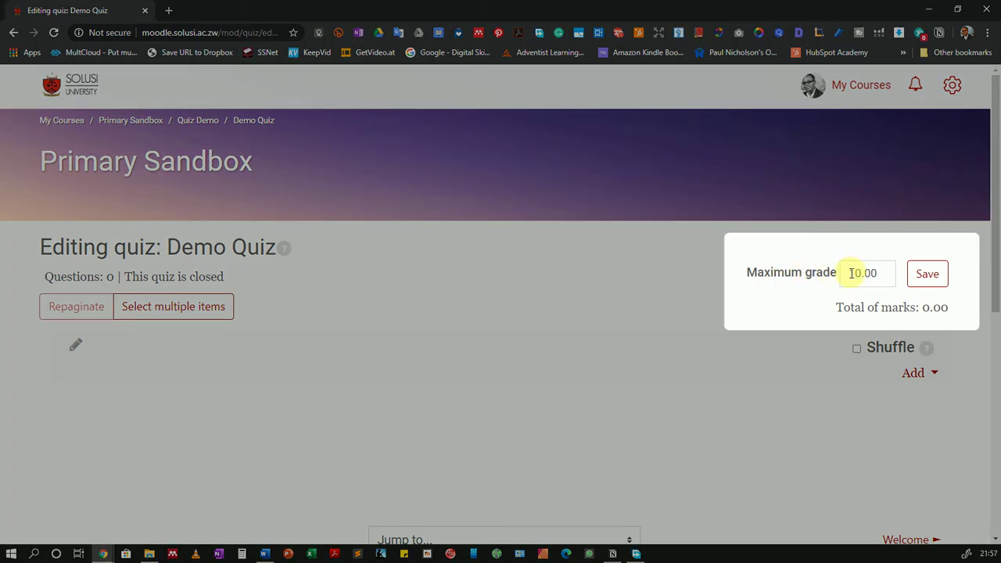
drag(850, 273, 859, 273)
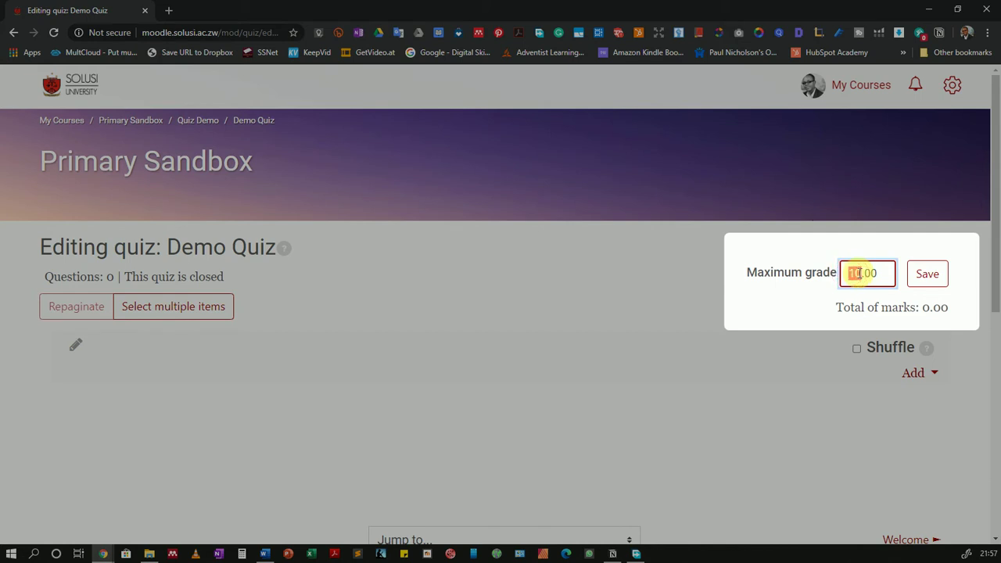
text(5)
click(928, 274)
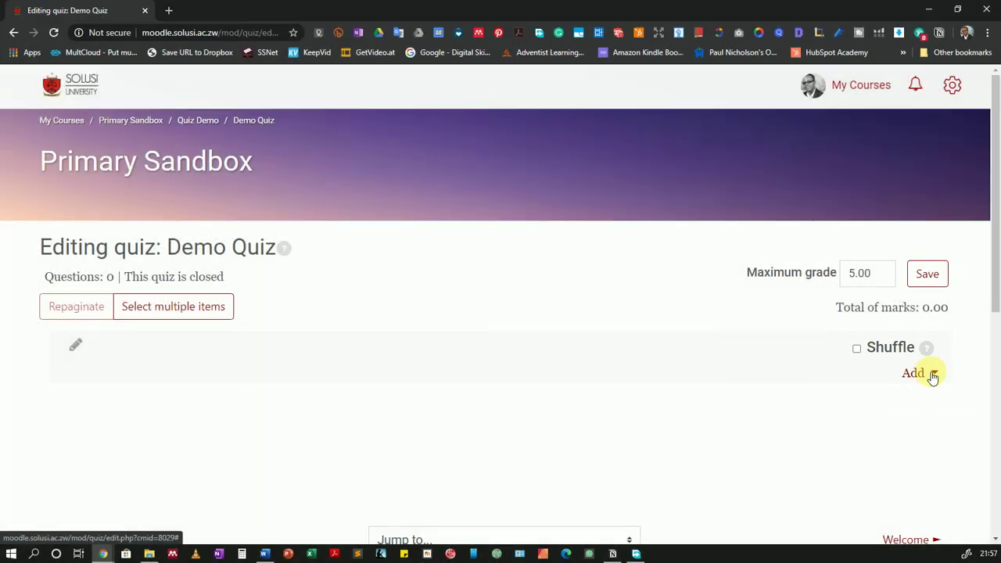
- Use Add > a new question to bring up the question type chooser
click(932, 376)
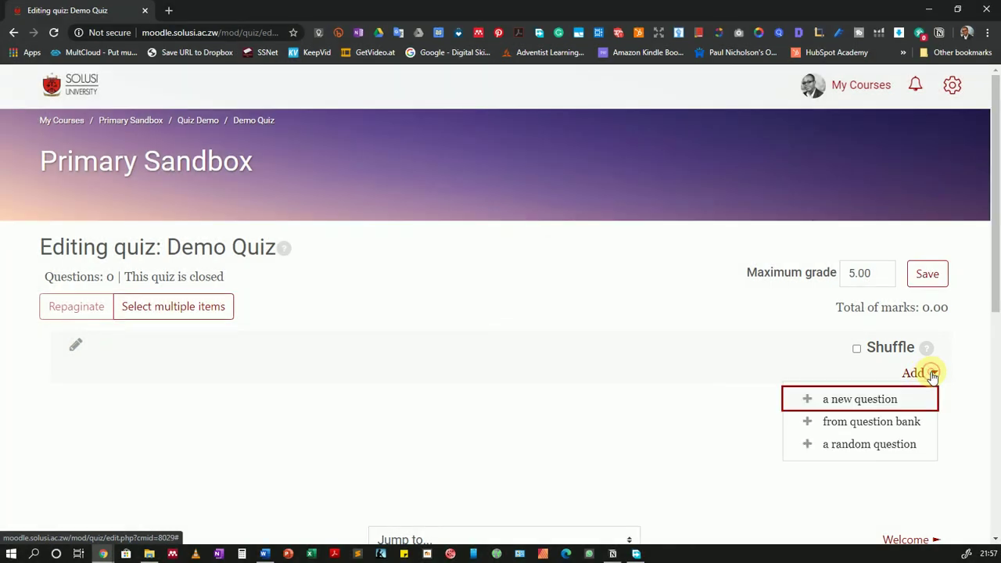
click(886, 409)
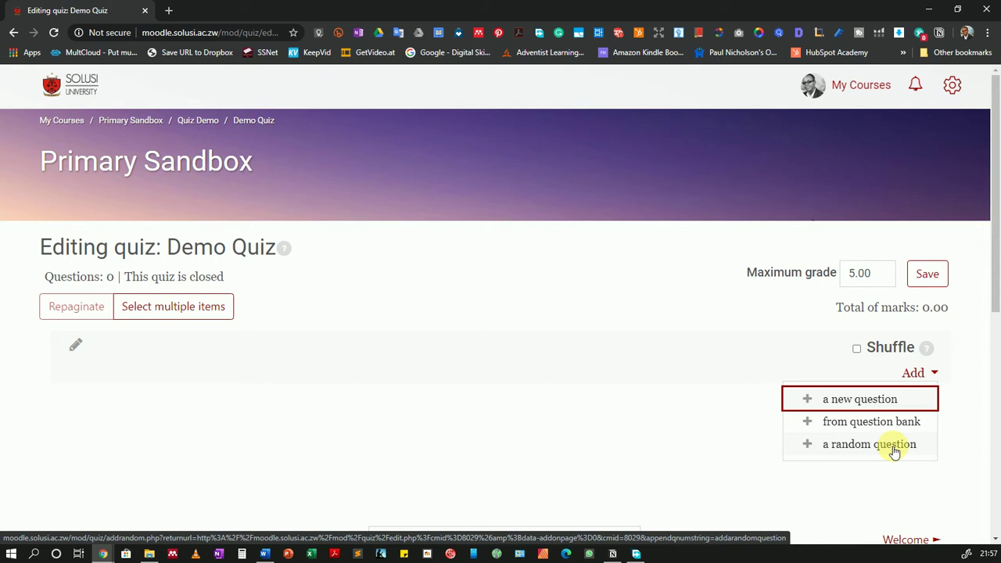
click(859, 401)
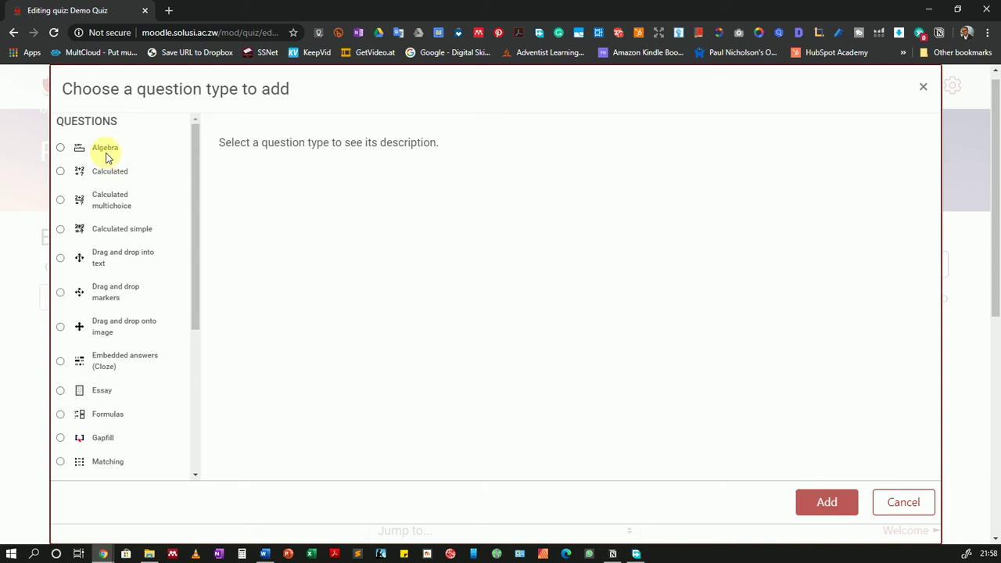
- Browse the question type descriptions, then add a True/False question
click(107, 149)
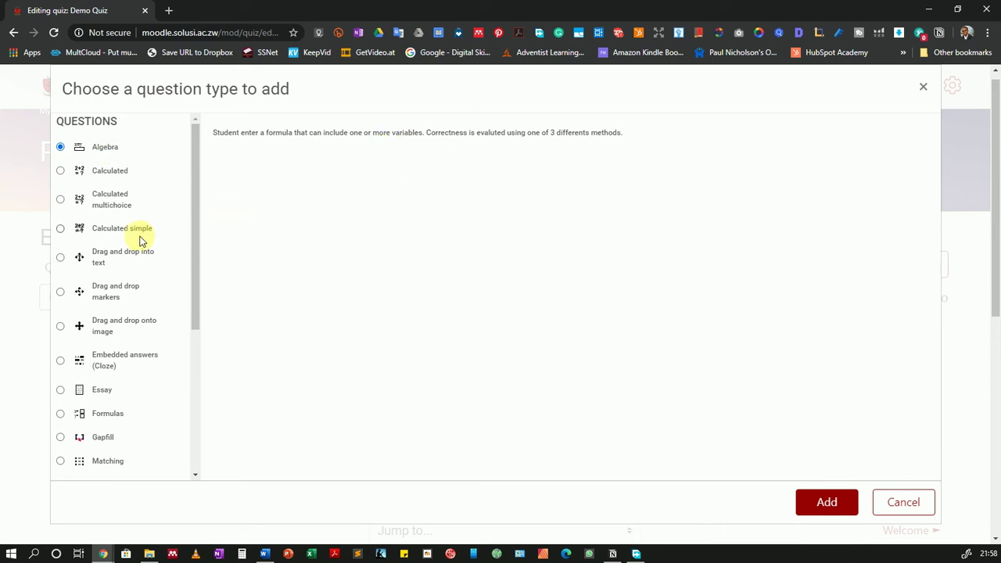
click(106, 173)
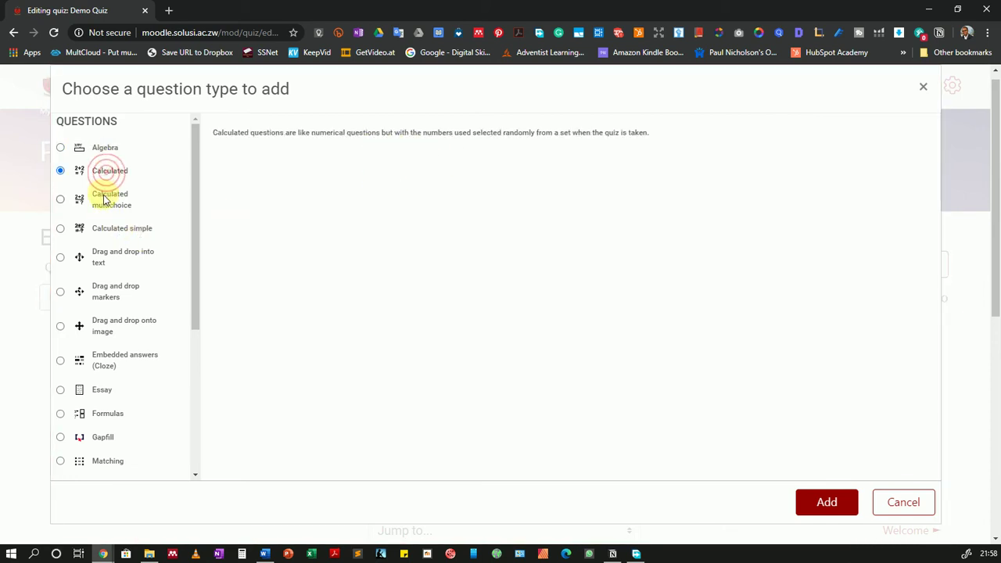
click(104, 196)
click(118, 228)
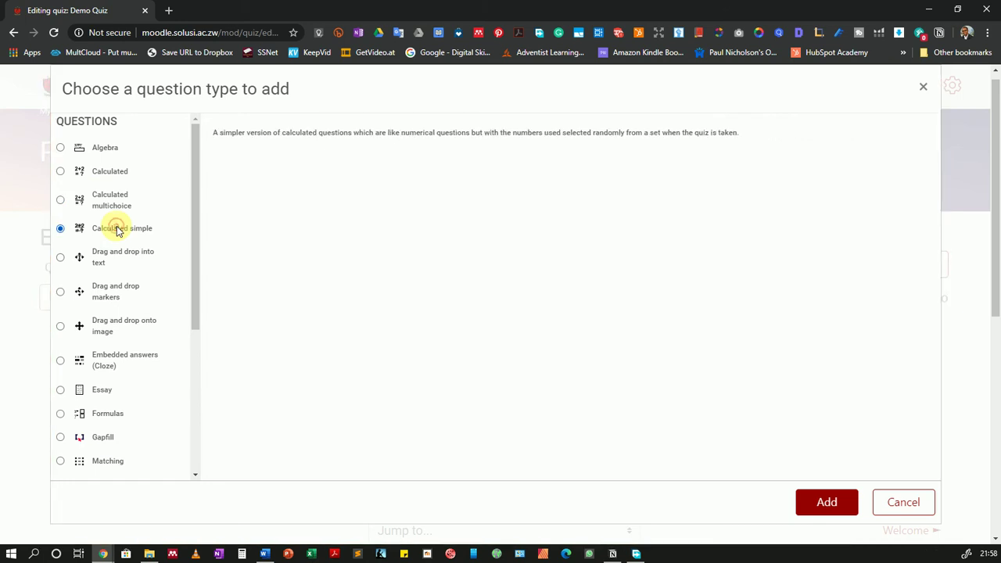
scroll(113, 269, down, 4)
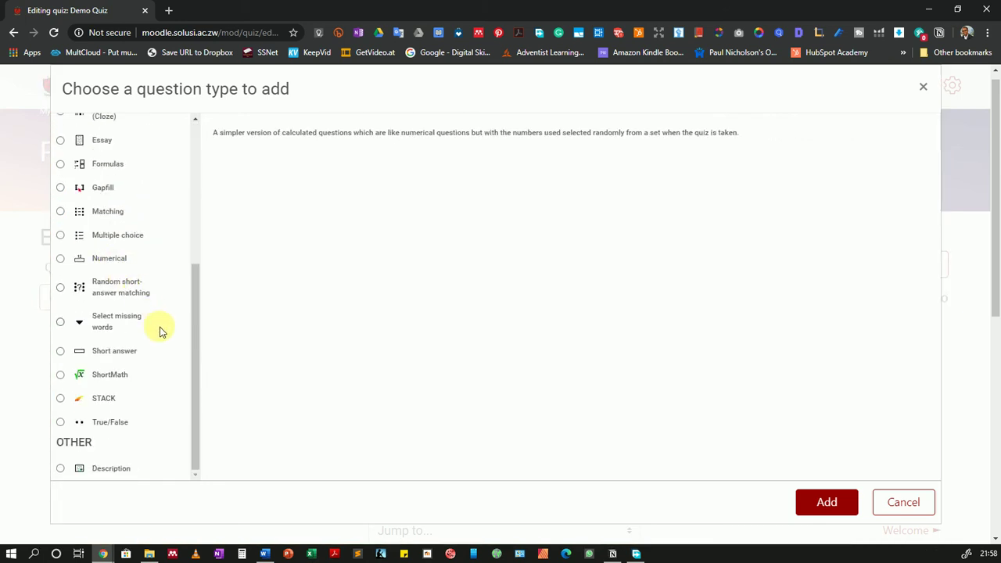
click(114, 423)
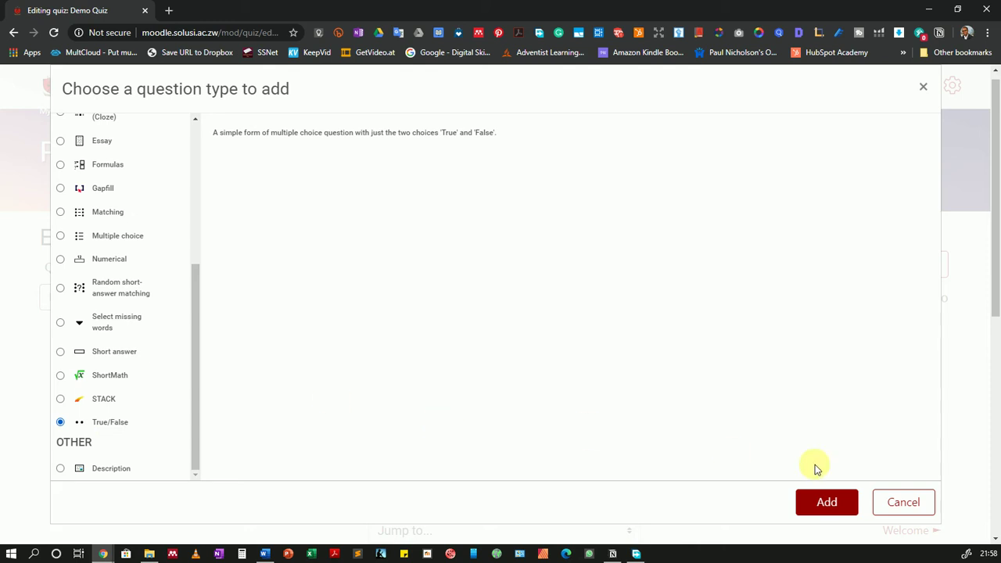
click(827, 501)
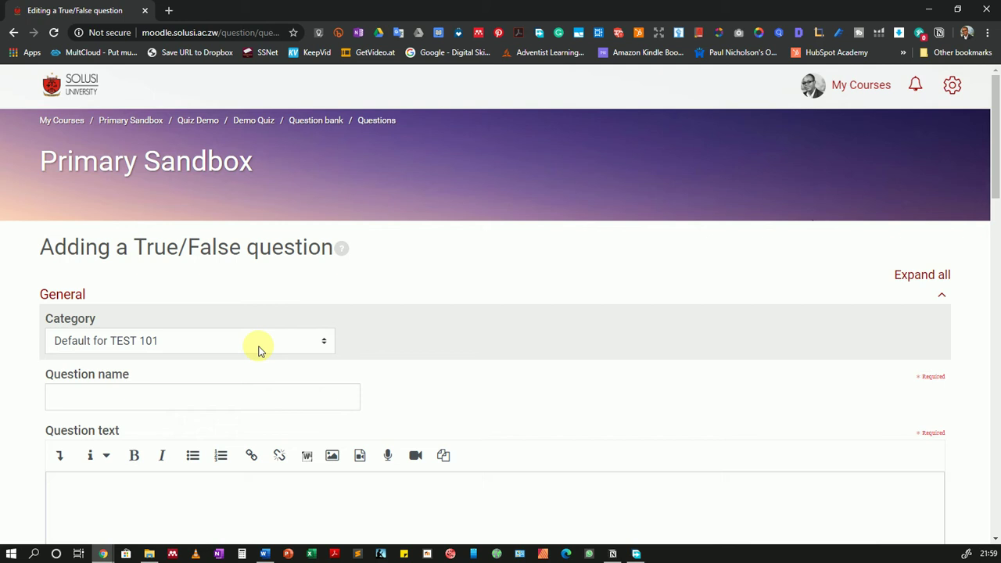
- File the question under Default for Demo Quiz, name it 'Test question', and enter the Zimbabwe president statement
click(187, 341)
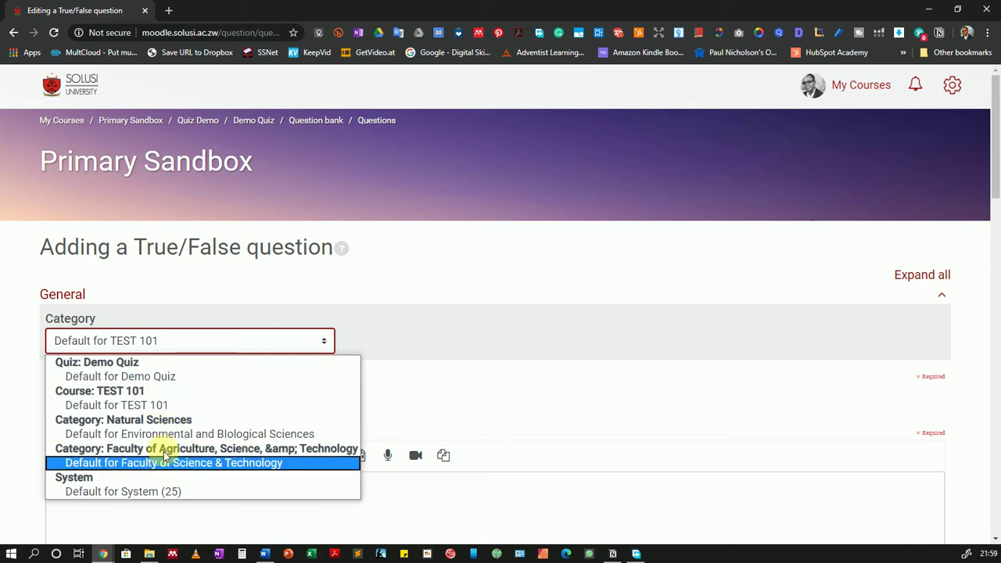
click(157, 378)
click(111, 401)
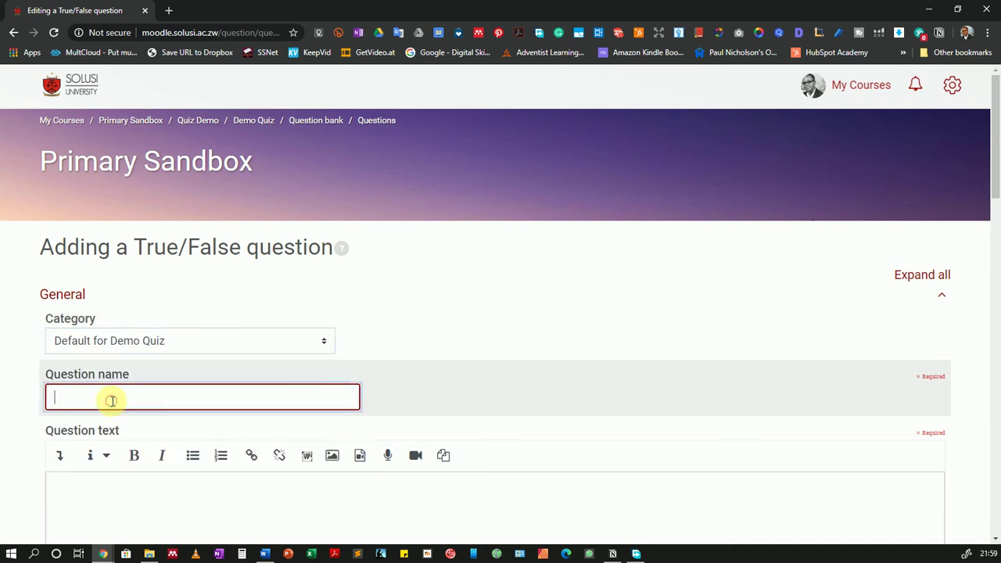
text(Test question)
scroll(141, 368, down, 3)
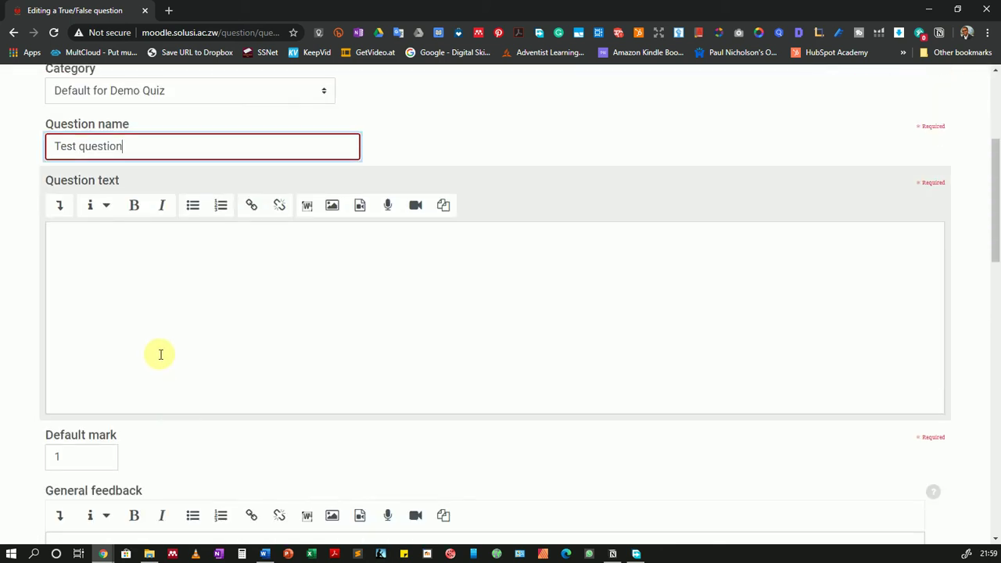
click(155, 264)
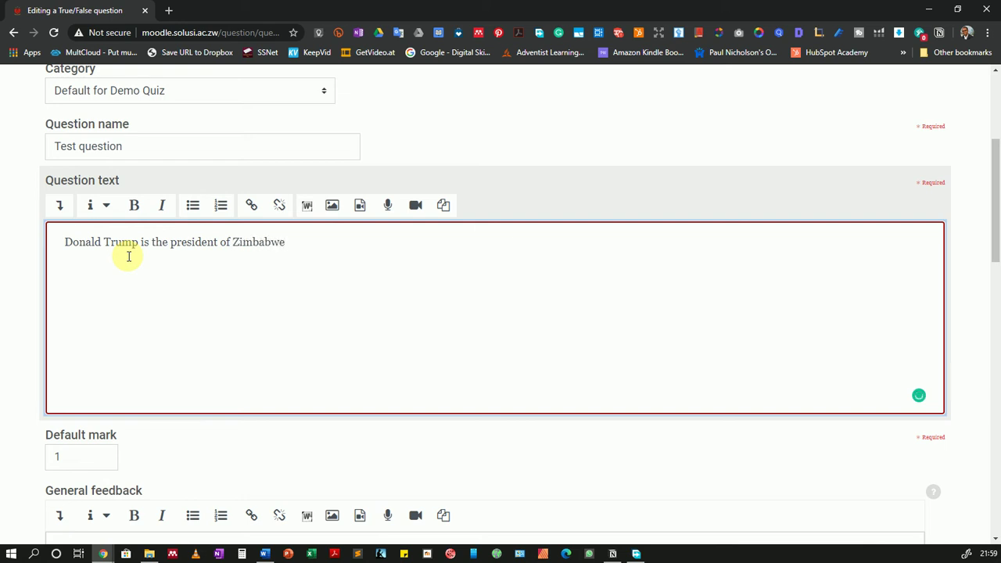
scroll(193, 362, down, 3)
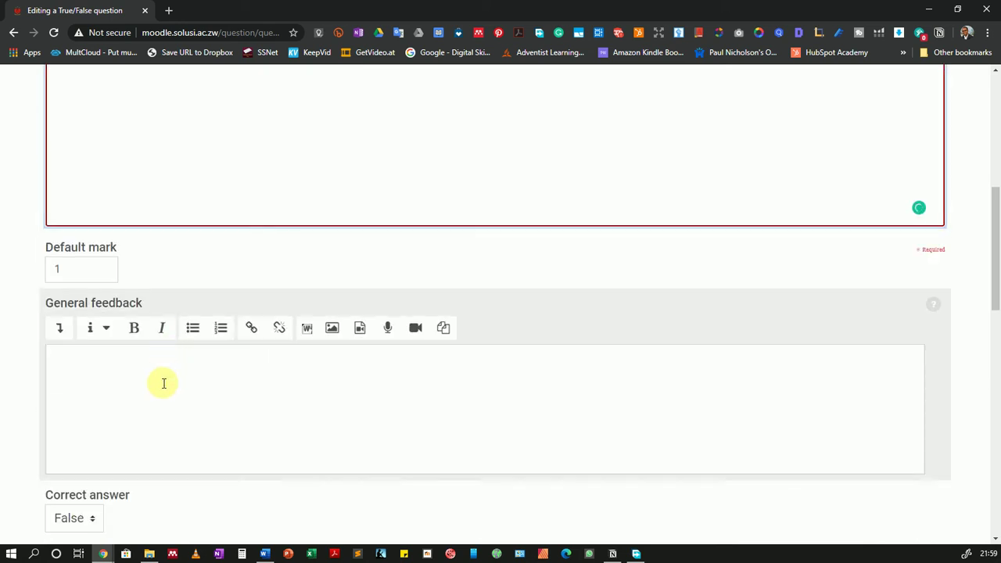
- Leave the default mark at 1 and keep False as the correct answer
click(60, 301)
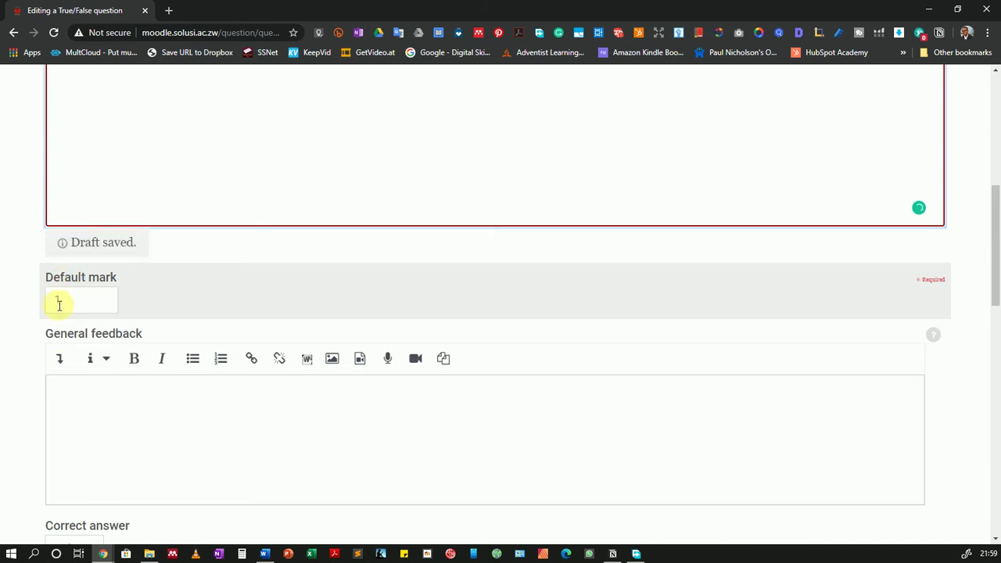
scroll(128, 337, down, 3)
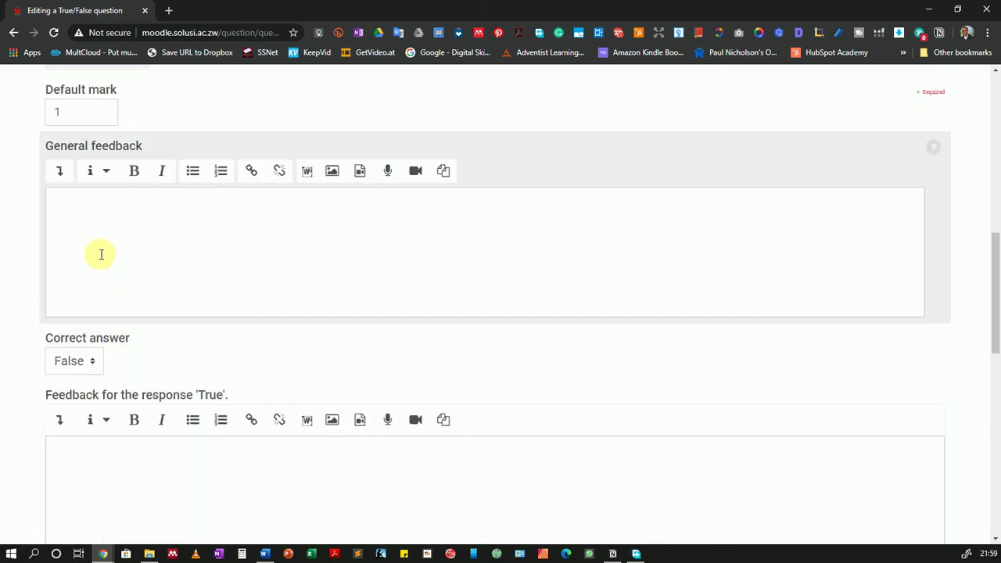
scroll(166, 257, down, 1)
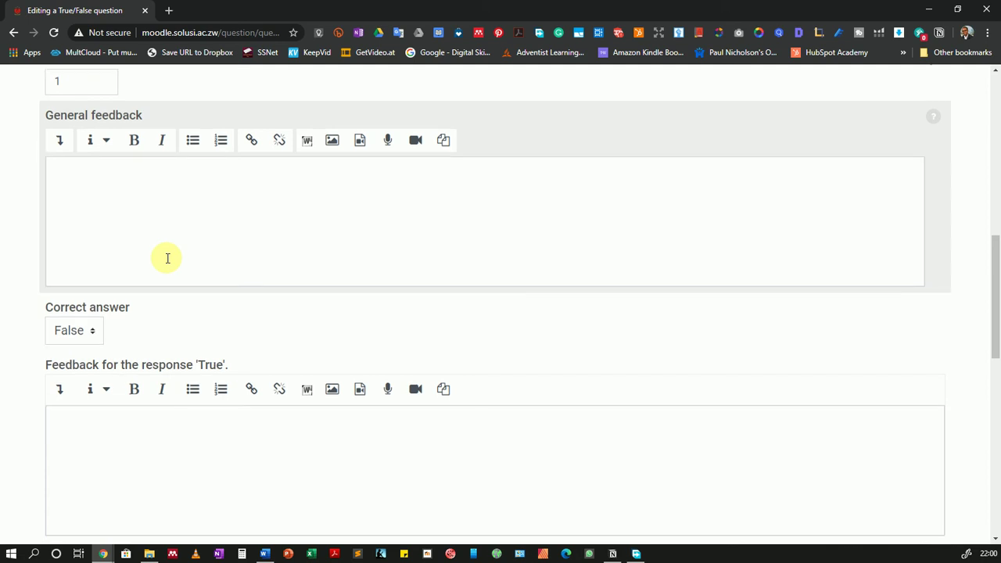
scroll(120, 274, down, 2)
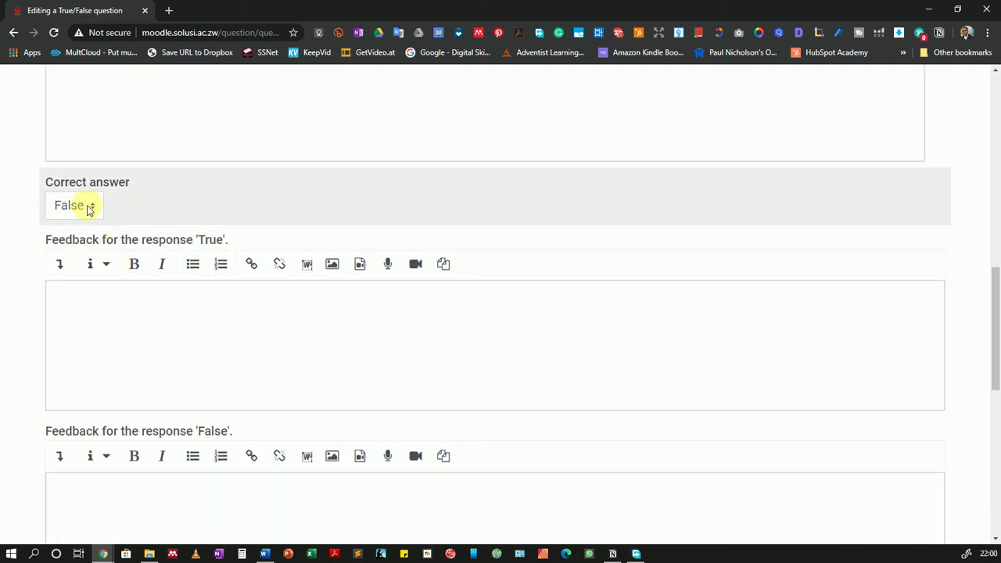
click(89, 208)
click(135, 202)
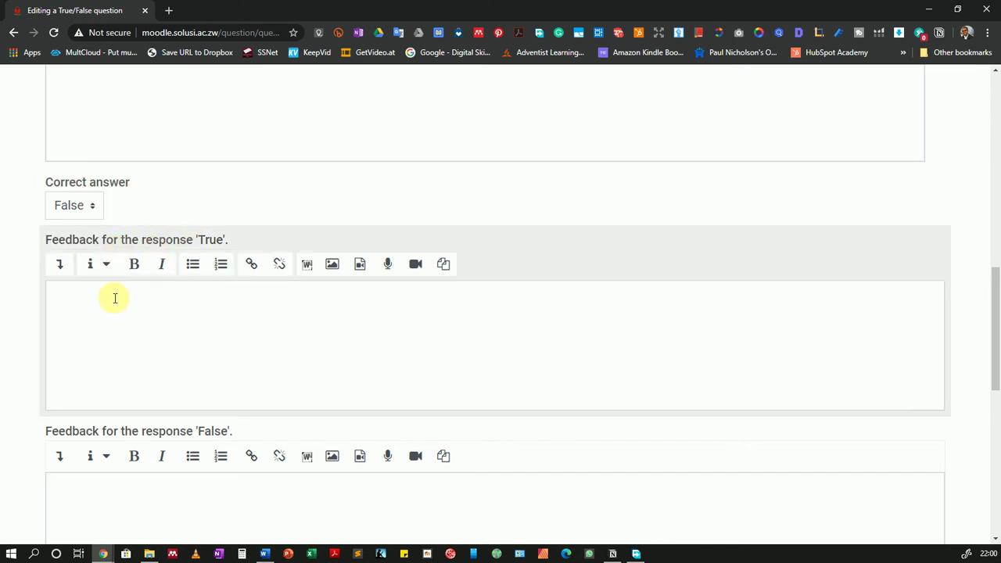
scroll(123, 298, up, 3)
scroll(122, 297, down, 2)
scroll(124, 301, down, 1)
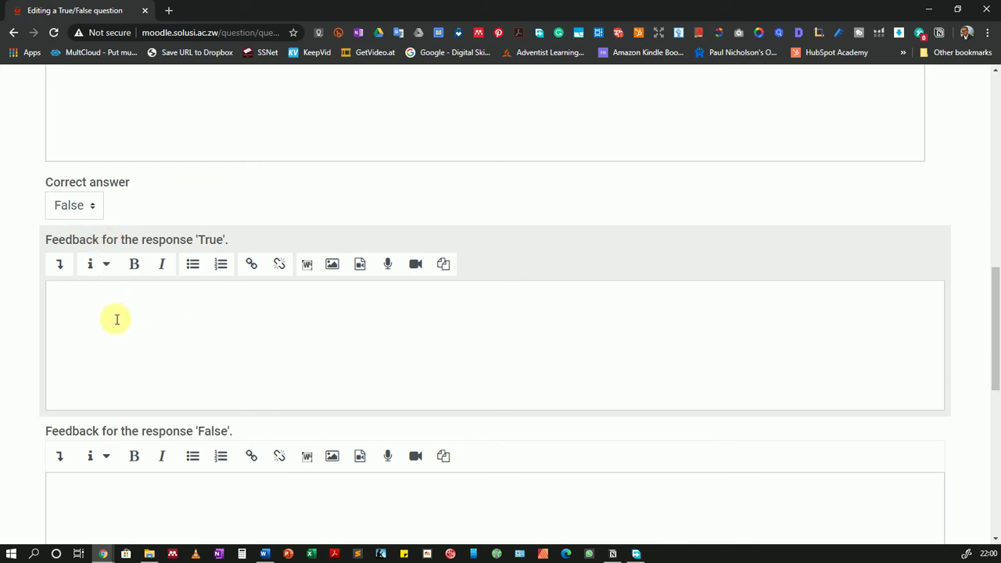
scroll(146, 331, down, 1)
scroll(146, 331, down, 1)
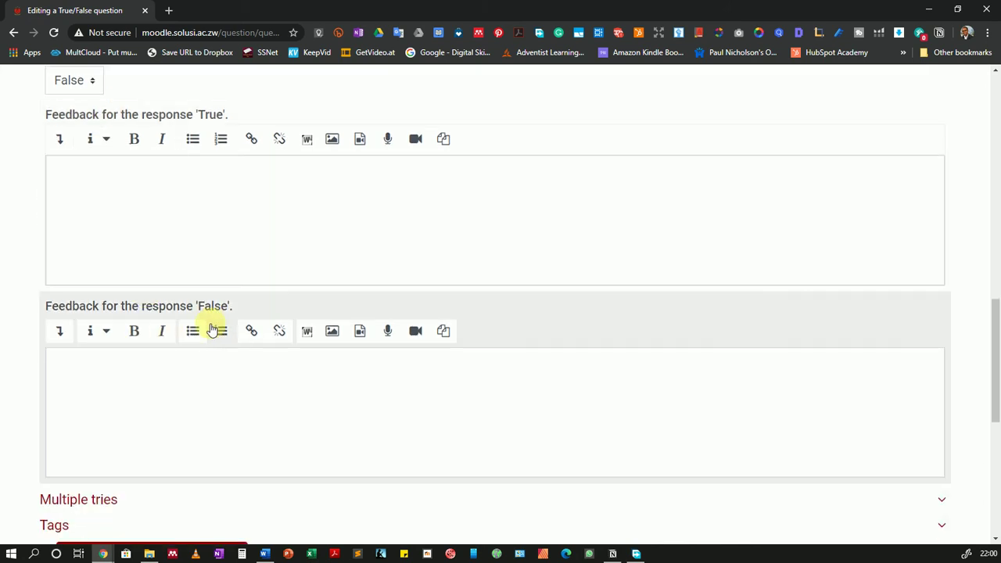
- Save the question so it appears as question 1 worth 1.00
click(128, 395)
scroll(154, 384, down, 1)
scroll(154, 384, down, 1)
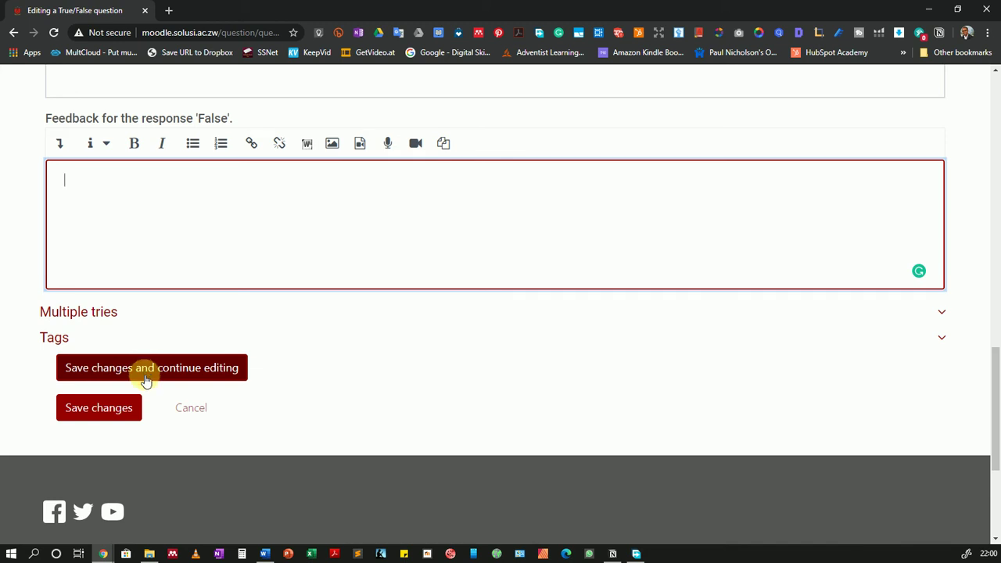
click(113, 415)
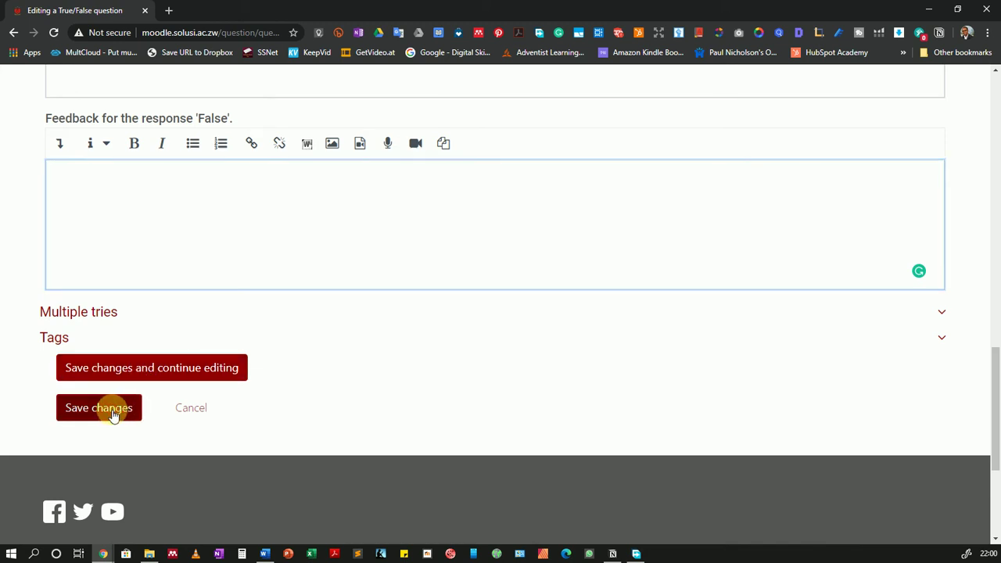
click(112, 414)
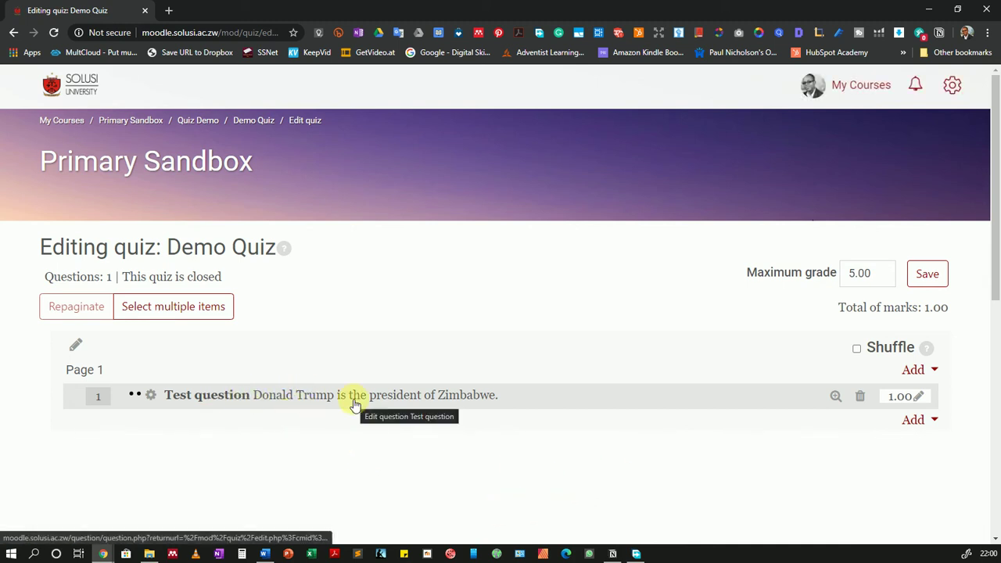
- Preview Test question, fill in correct responses to confirm False, and close the preview
click(837, 397)
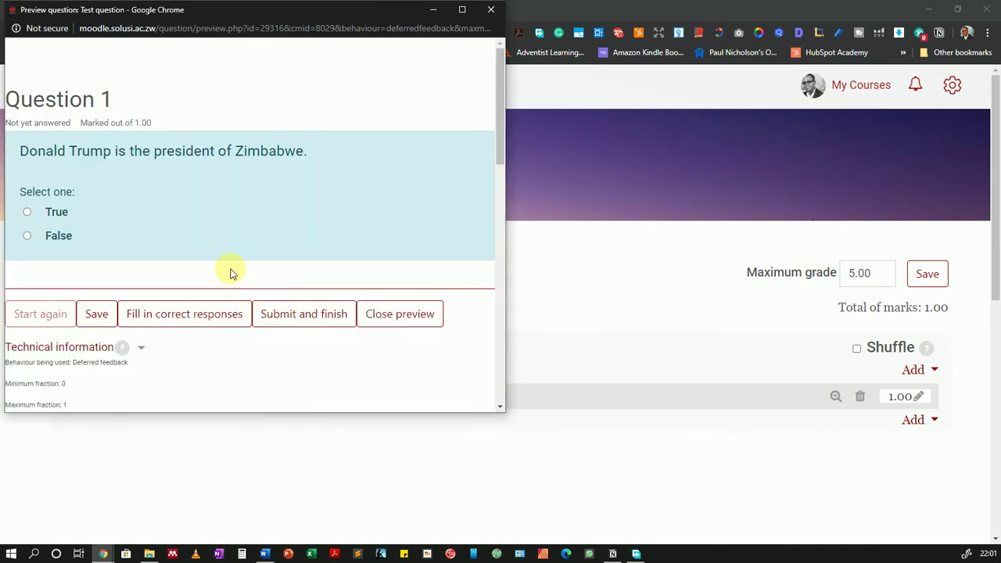
click(192, 317)
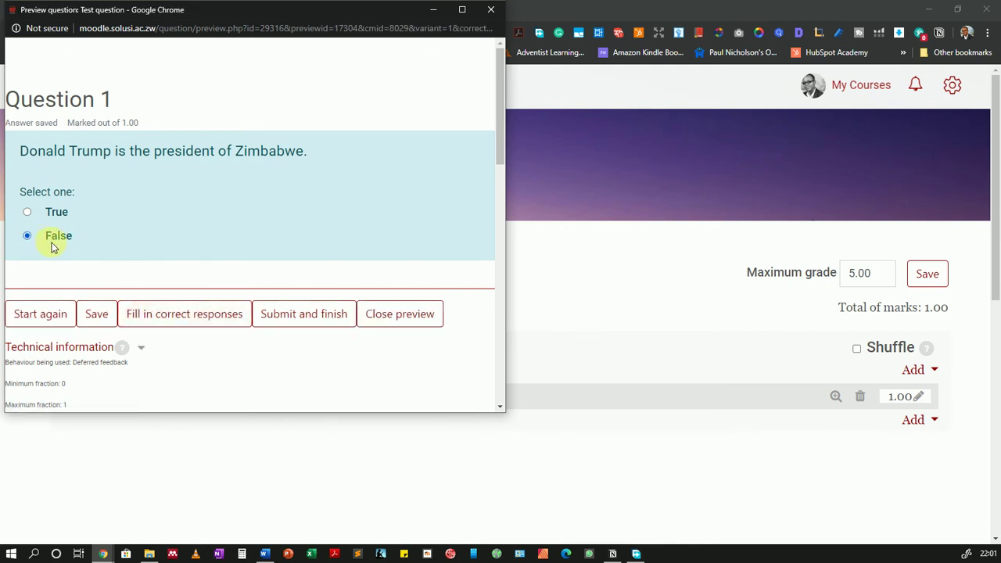
click(407, 316)
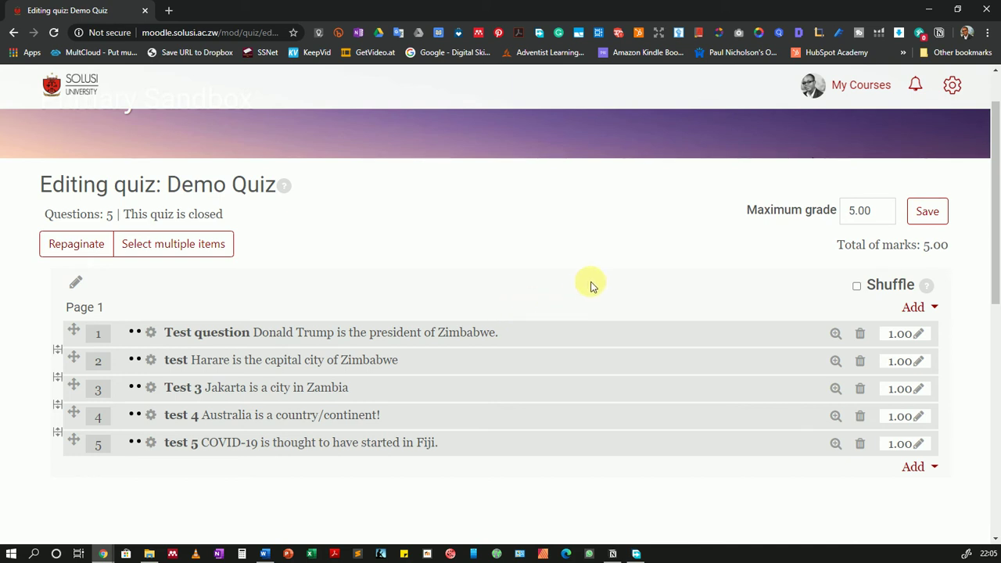
- Return to the Demo Quiz overview page via the breadcrumb link
scroll(591, 287, up, 2)
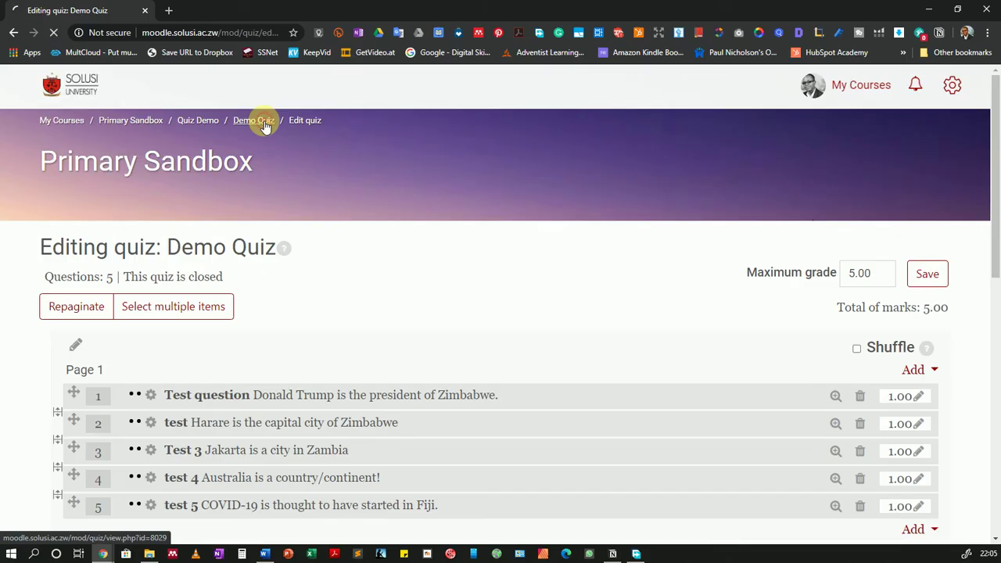
click(265, 127)
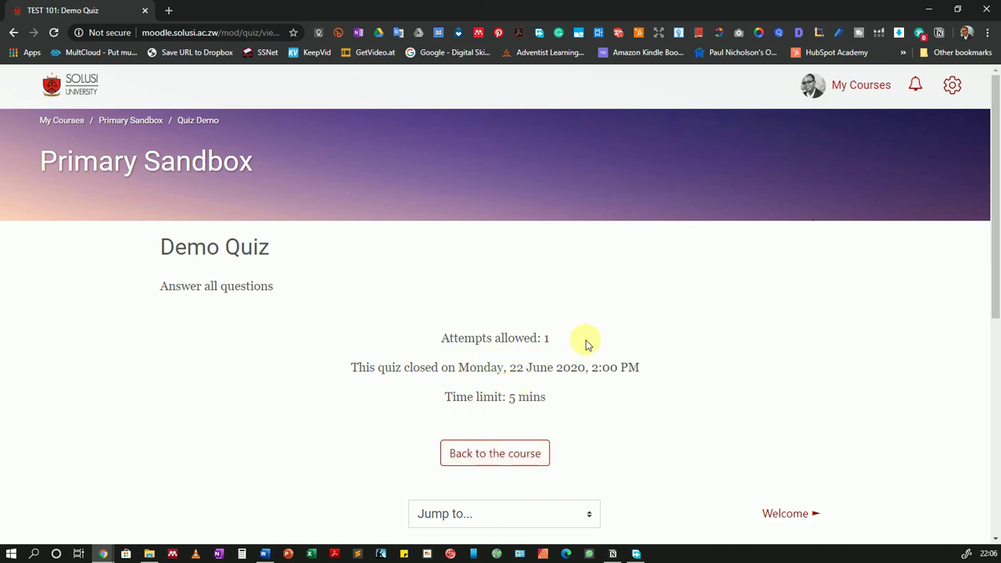
- Open Edit settings for Demo Quiz from the Quiz administration menu
click(953, 86)
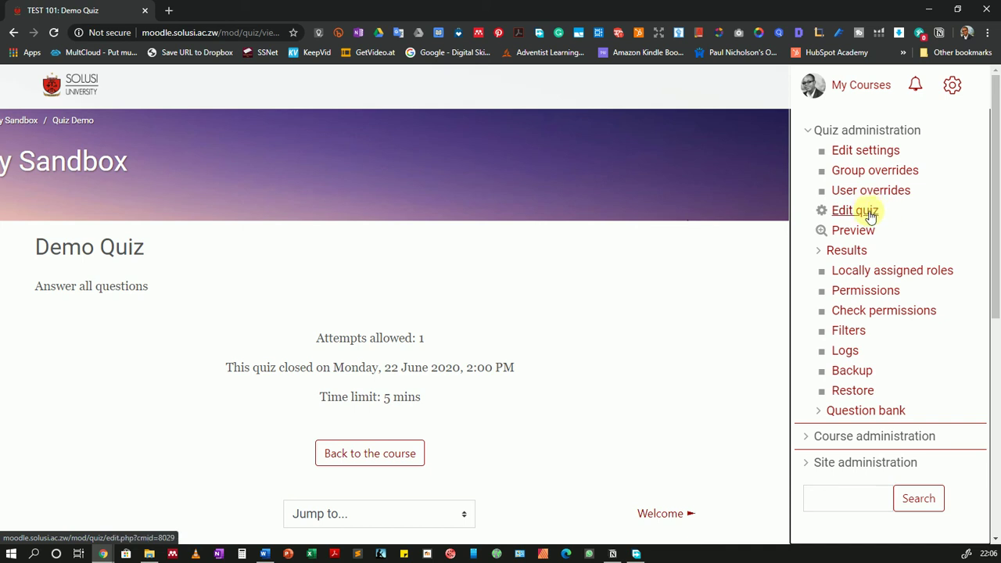
click(874, 155)
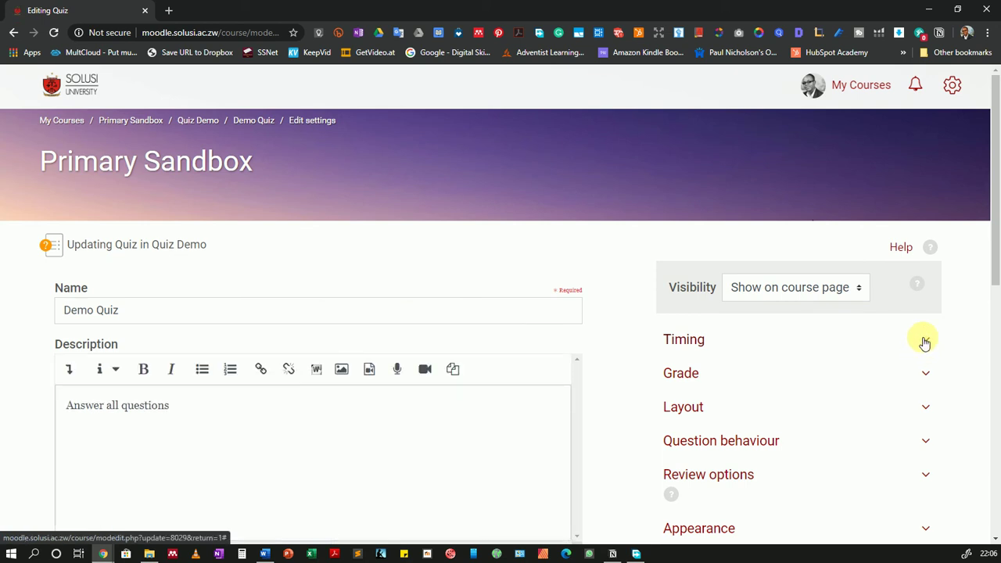
- Under Timing, set both the open and close days to 23 June, then save and display
click(924, 340)
click(688, 394)
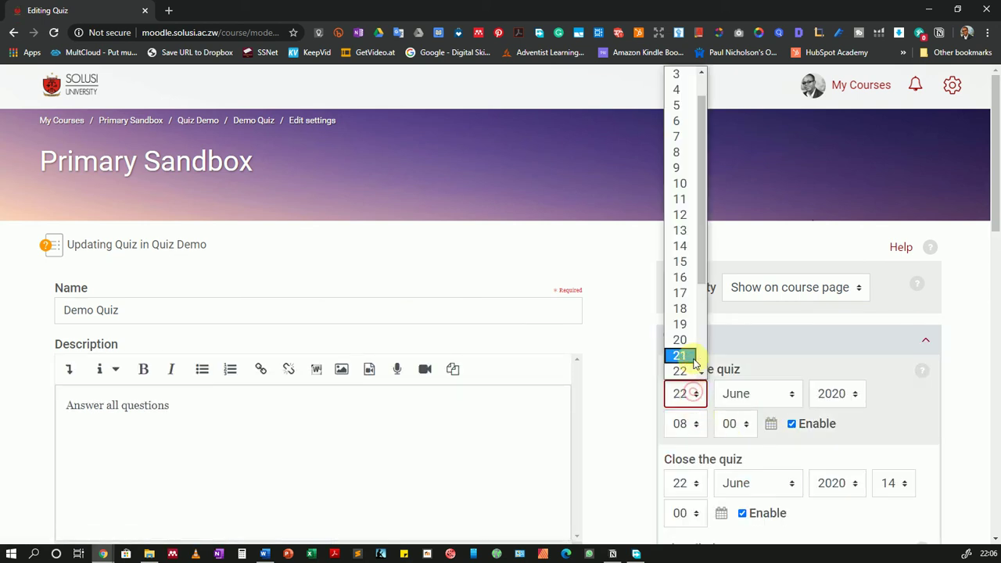
scroll(700, 374, down, 1)
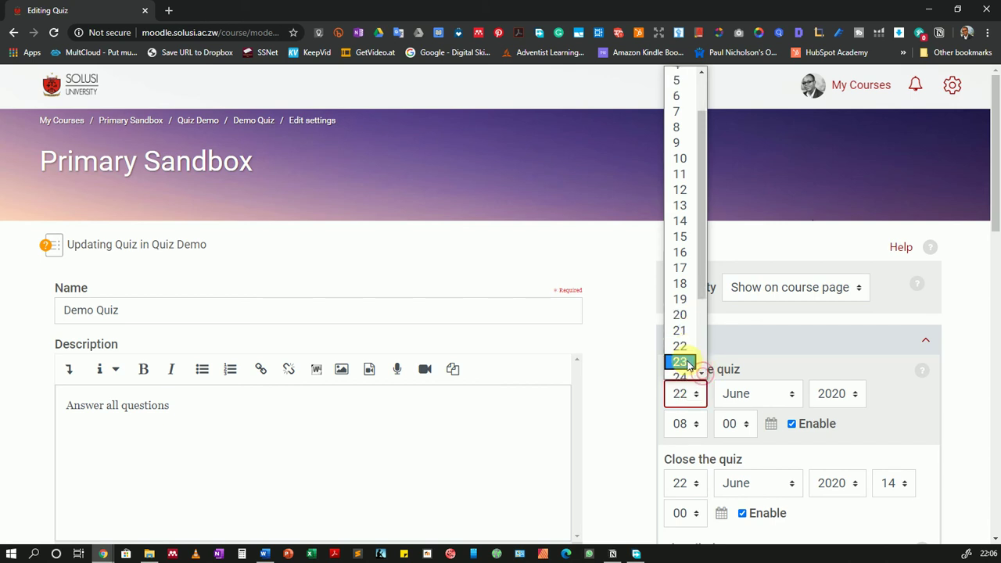
click(686, 364)
click(690, 481)
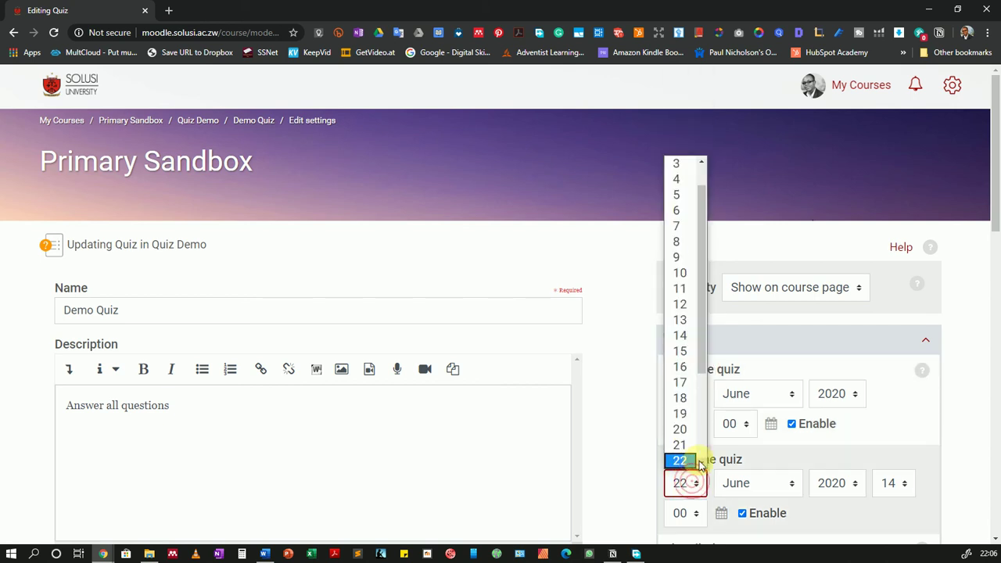
scroll(690, 462, down, 1)
click(680, 445)
scroll(665, 450, down, 3)
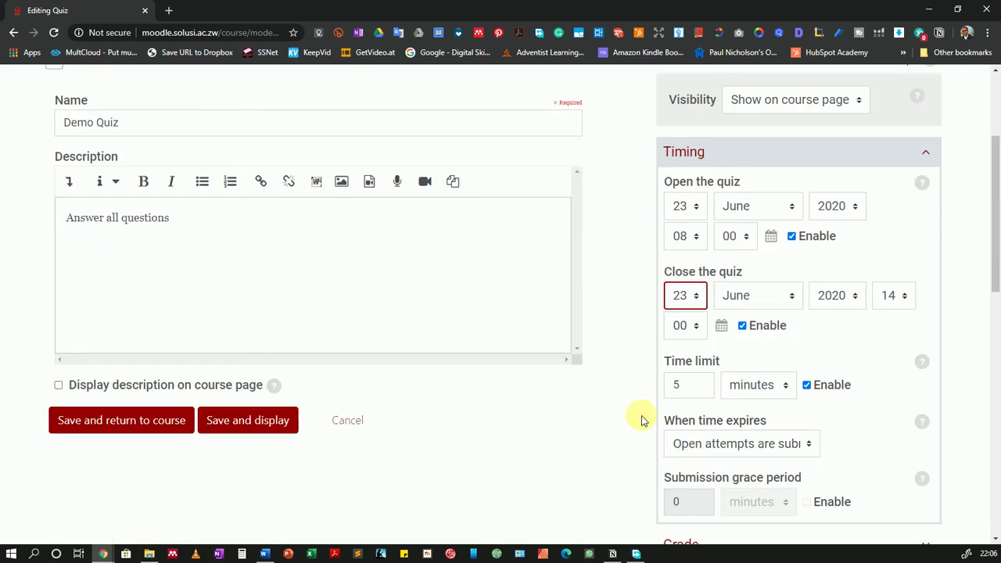
scroll(648, 376, down, 1)
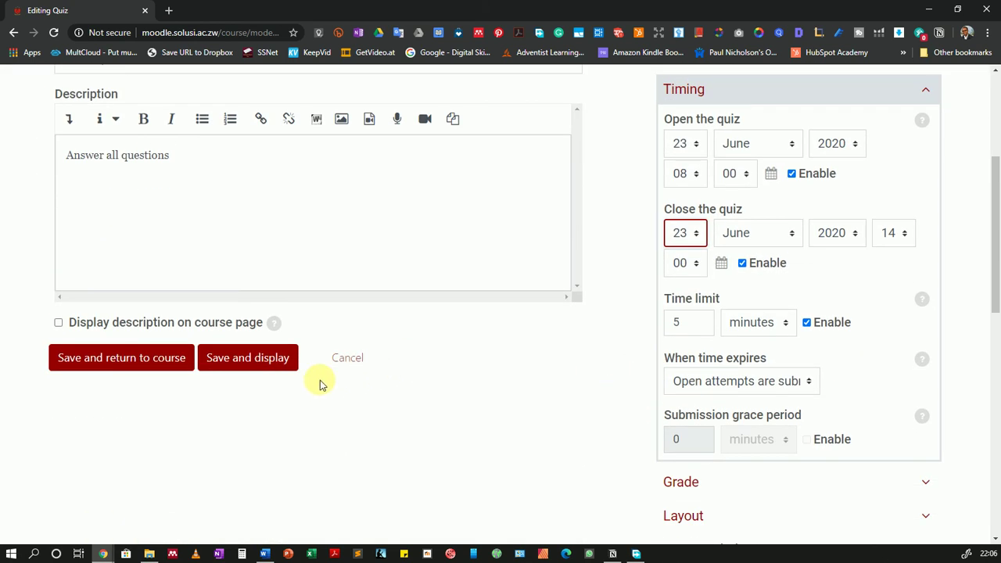
click(233, 361)
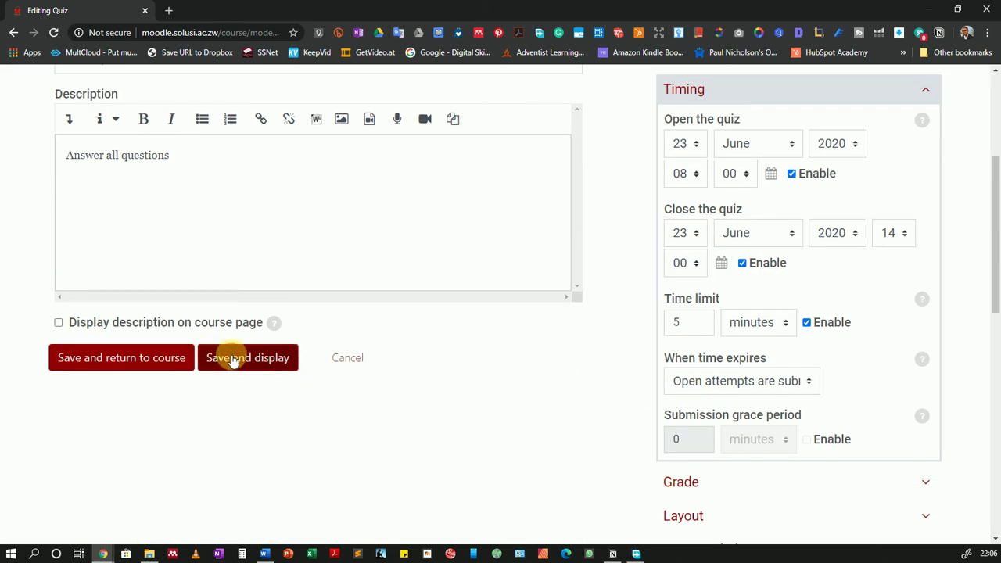
click(233, 360)
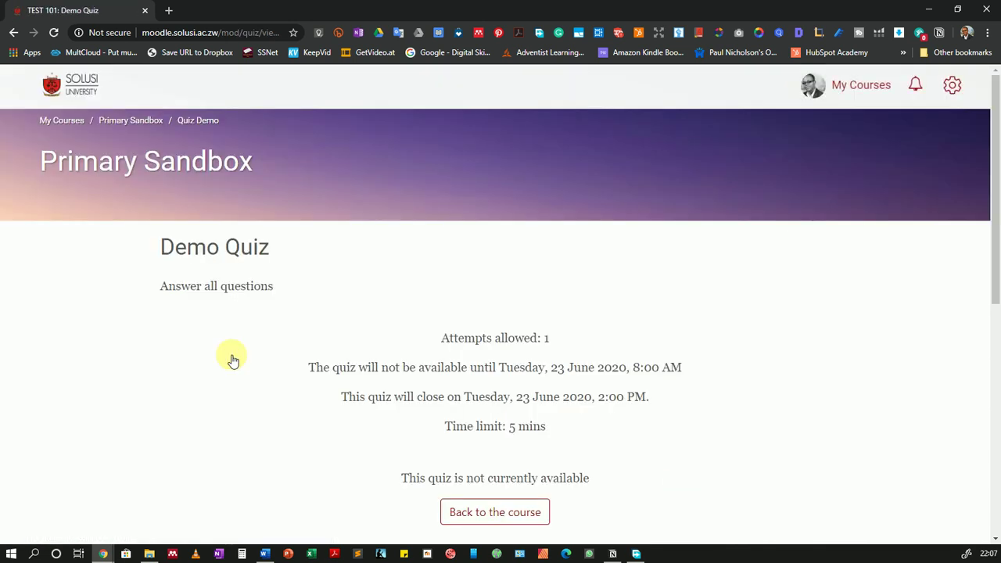
- Start a preview of Demo Quiz from Quiz administration
scroll(630, 356, down, 1)
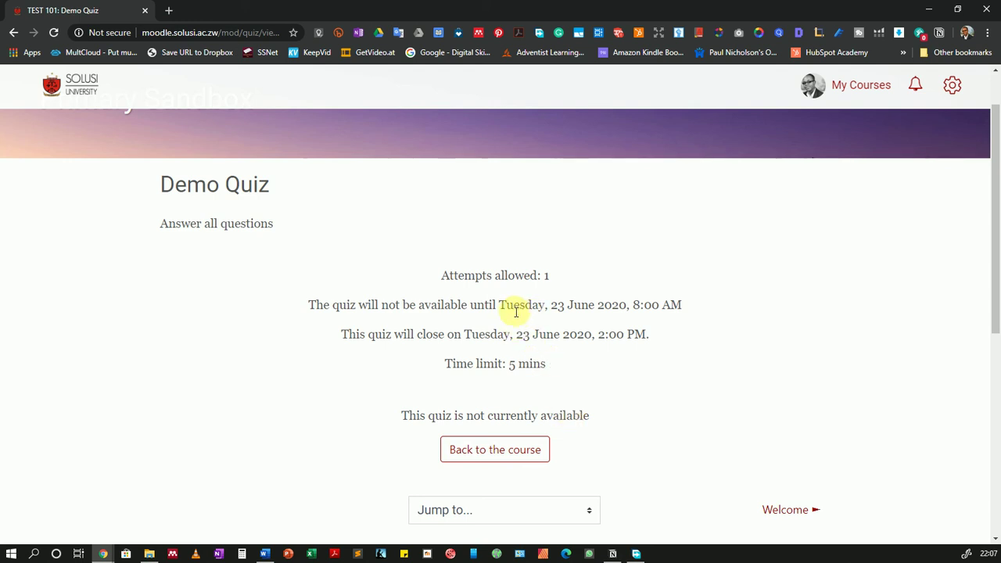
scroll(697, 339, up, 1)
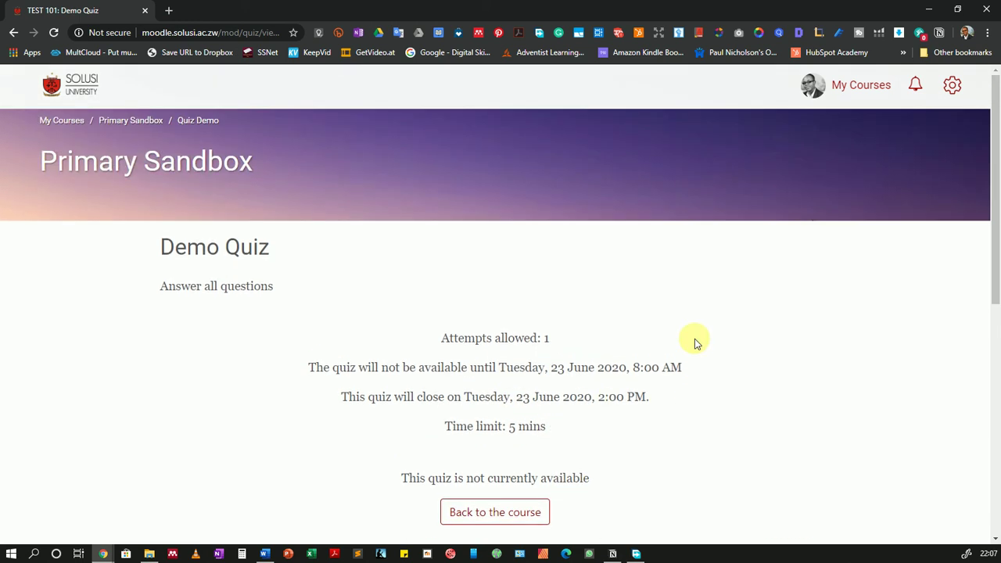
click(953, 88)
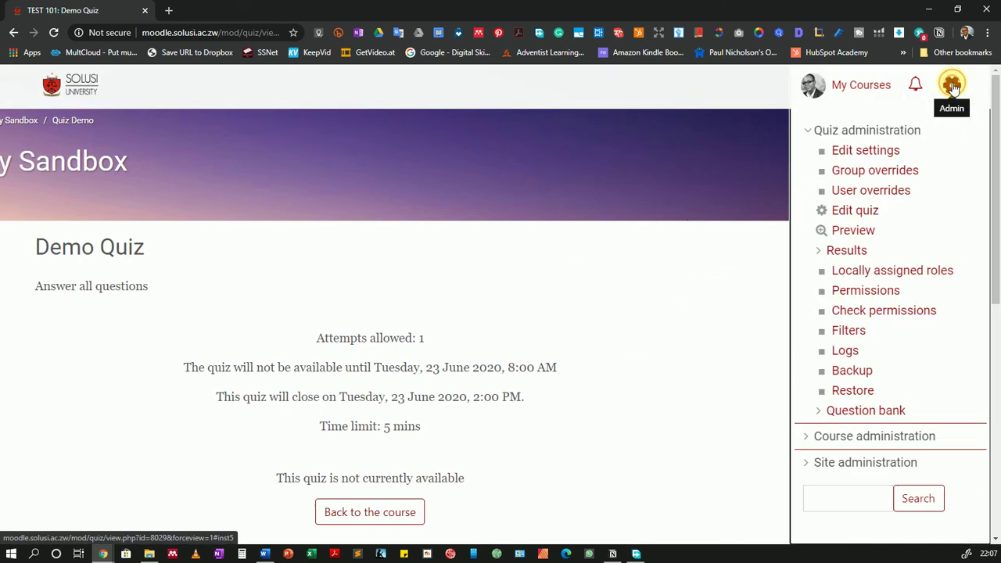
click(861, 232)
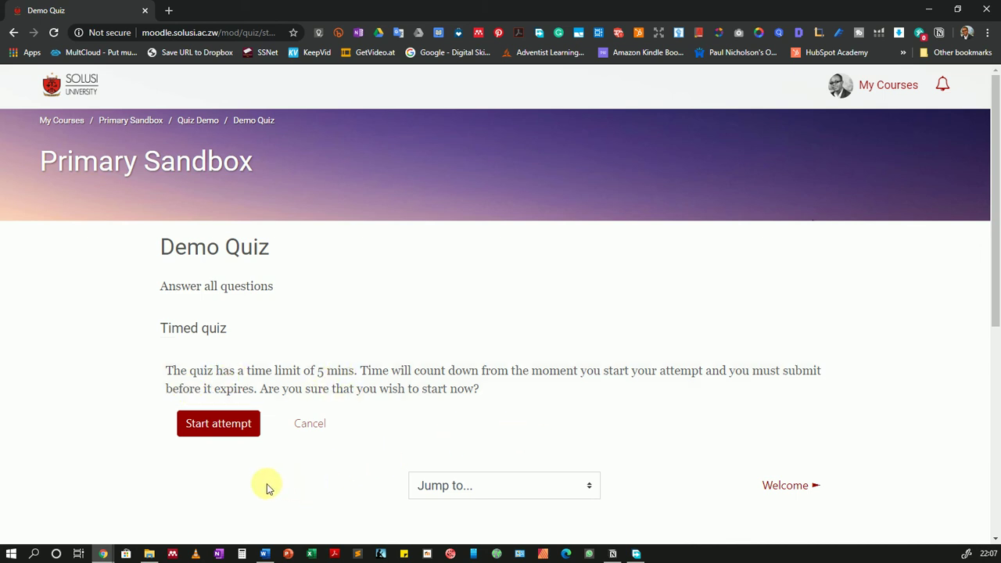
- Start the preview attempt and answer Question 1 False and Question 2 True
click(229, 425)
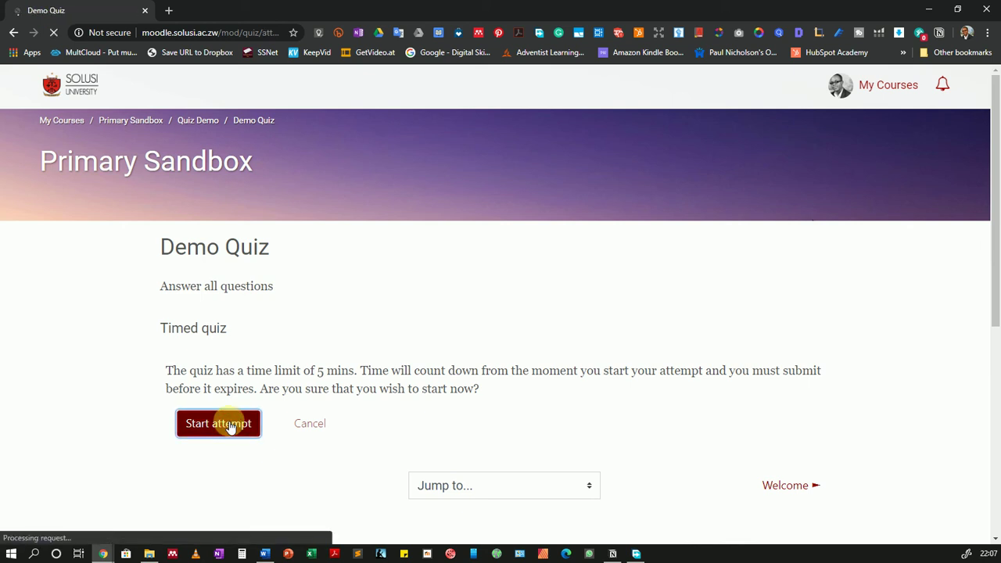
scroll(399, 338, down, 2)
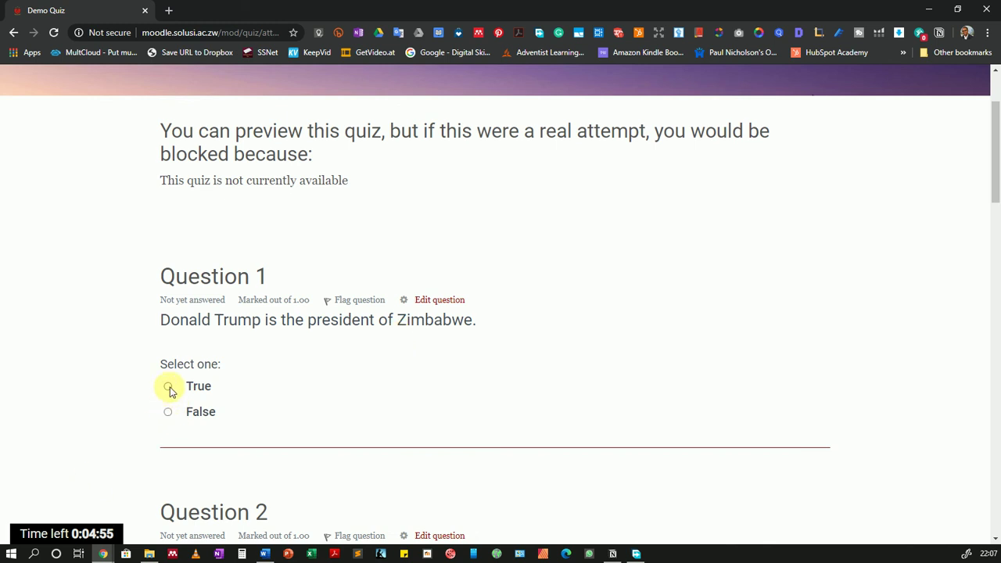
click(167, 413)
scroll(174, 405, down, 4)
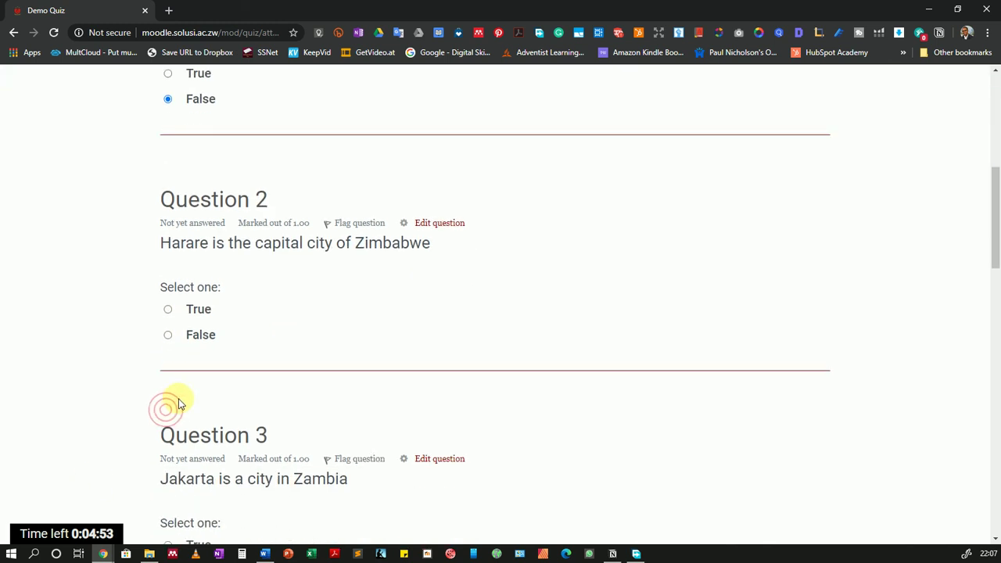
click(168, 310)
scroll(268, 374, down, 3)
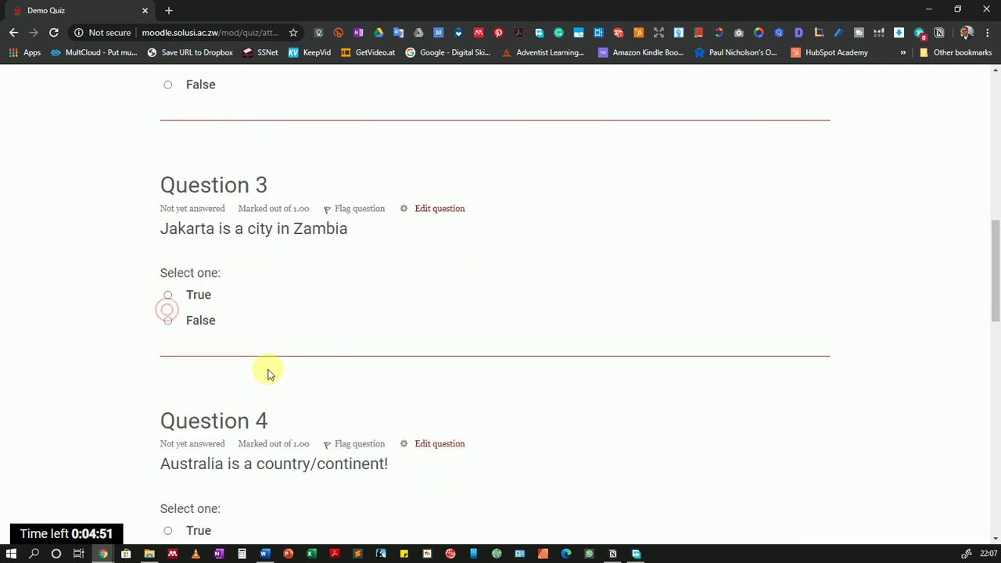
- Answer Question 3 False, Question 4 True, Question 5 False, and finish the attempt
click(168, 321)
scroll(259, 362, down, 2)
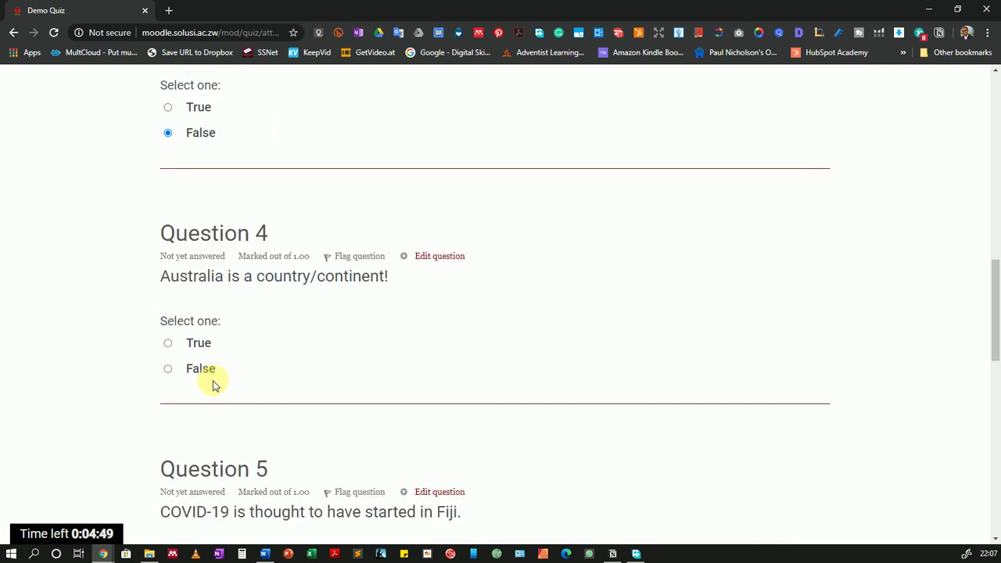
click(168, 344)
scroll(270, 376, down, 3)
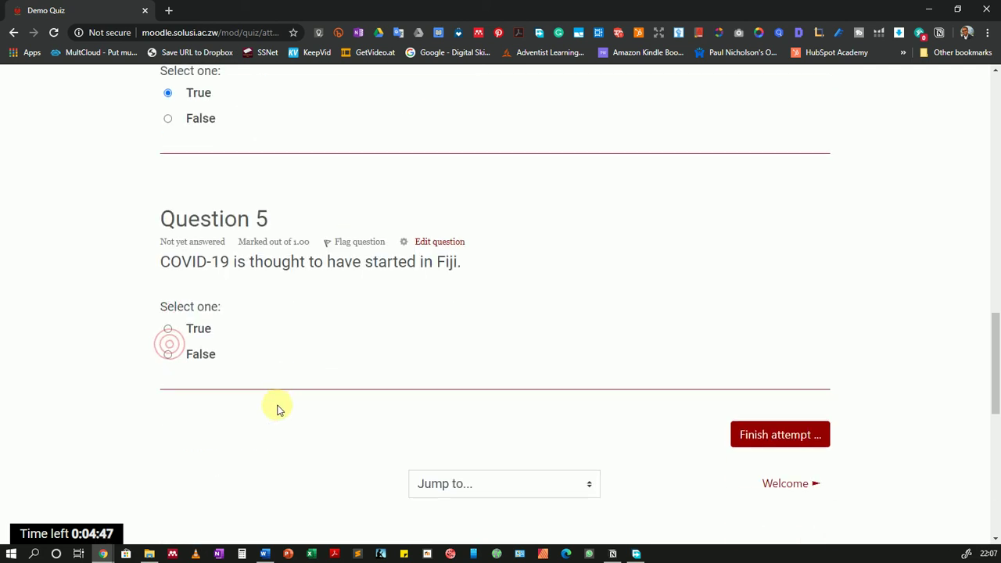
click(168, 354)
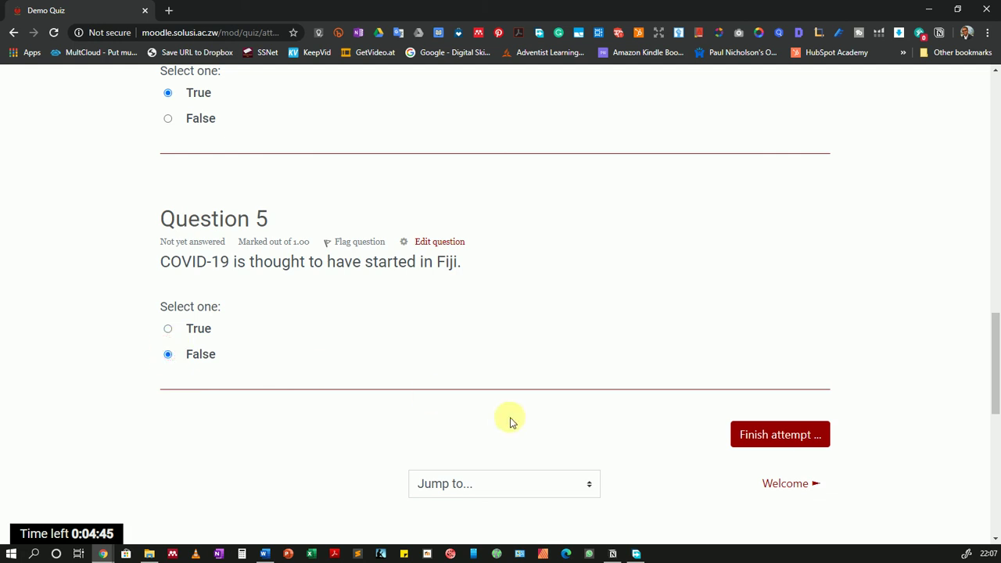
click(759, 433)
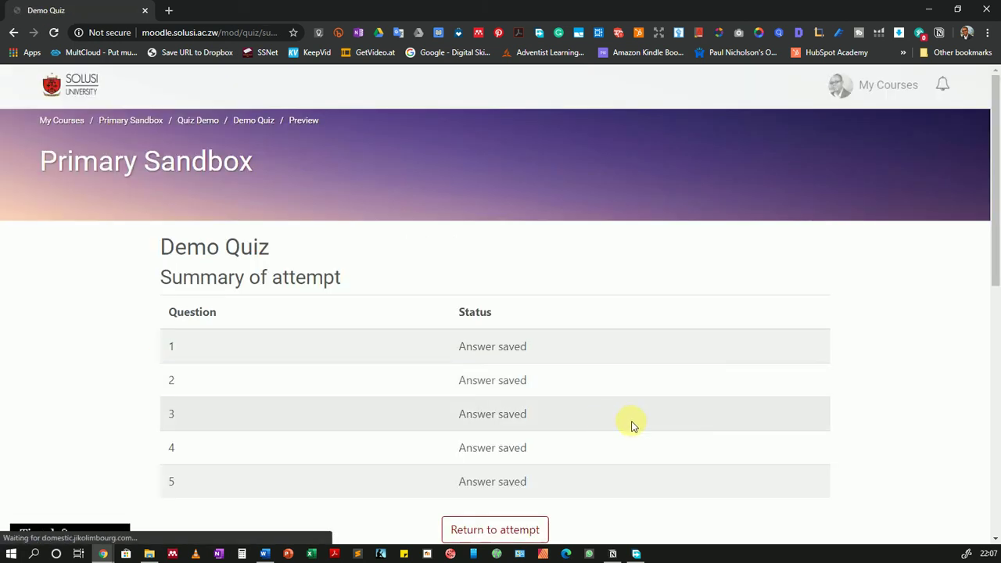
- Submit all answers and confirm, finishing the attempt graded 5.00 out of 5.00
scroll(652, 417, down, 2)
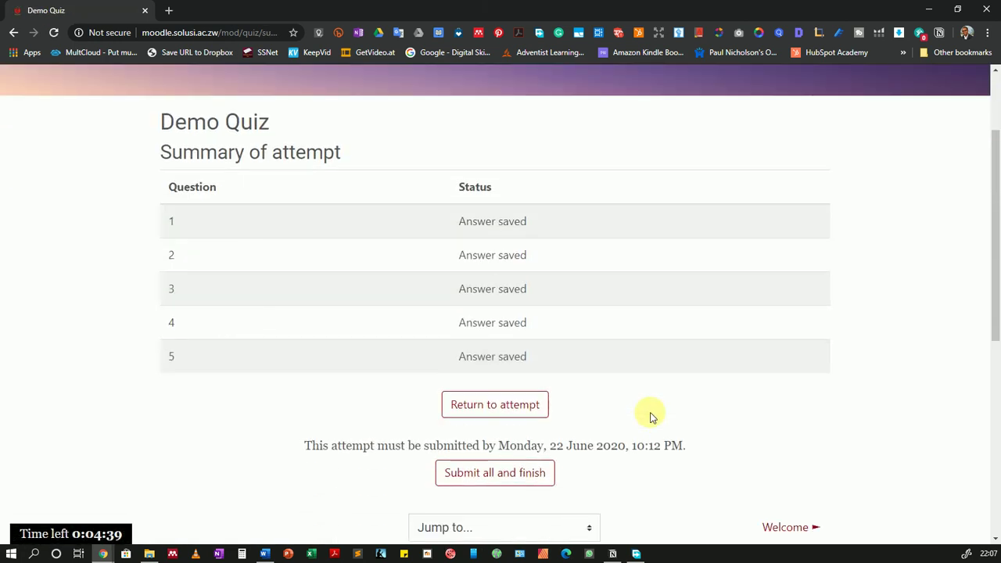
click(536, 409)
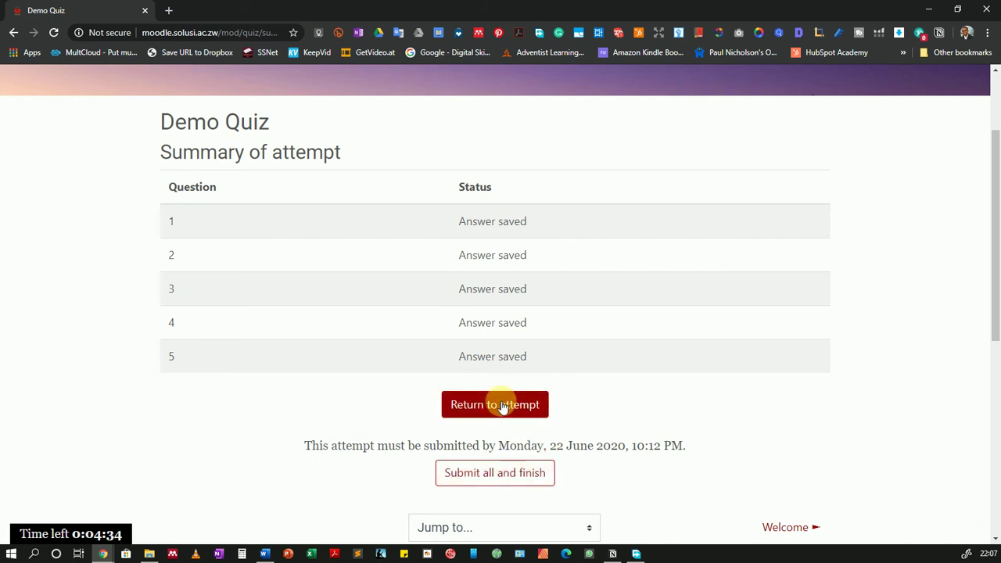
click(516, 482)
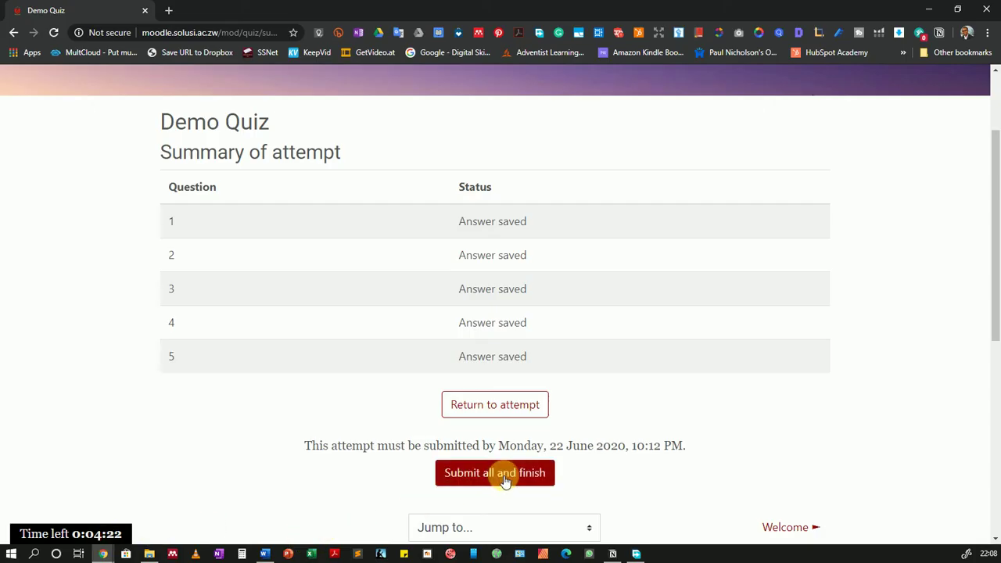
click(510, 476)
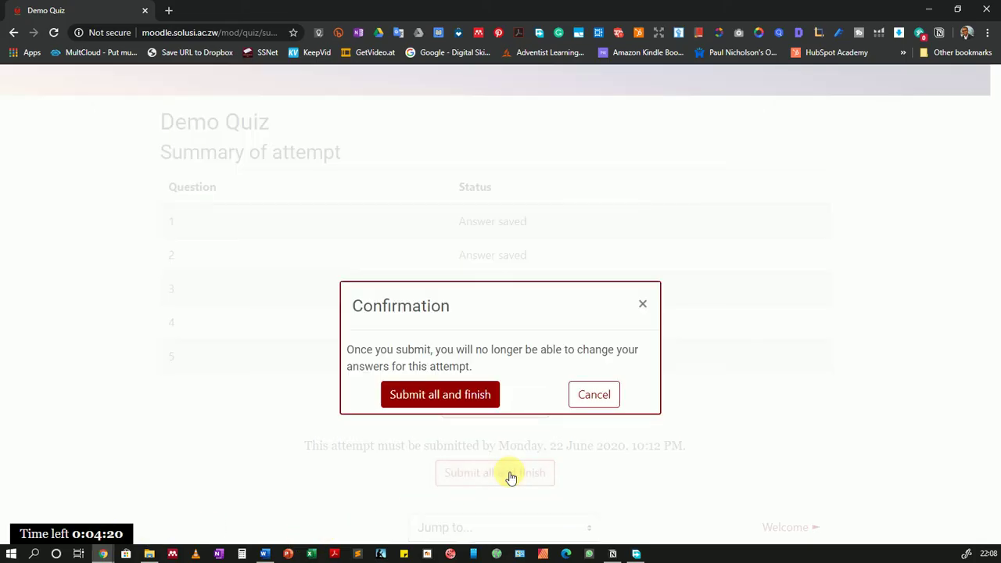
click(454, 402)
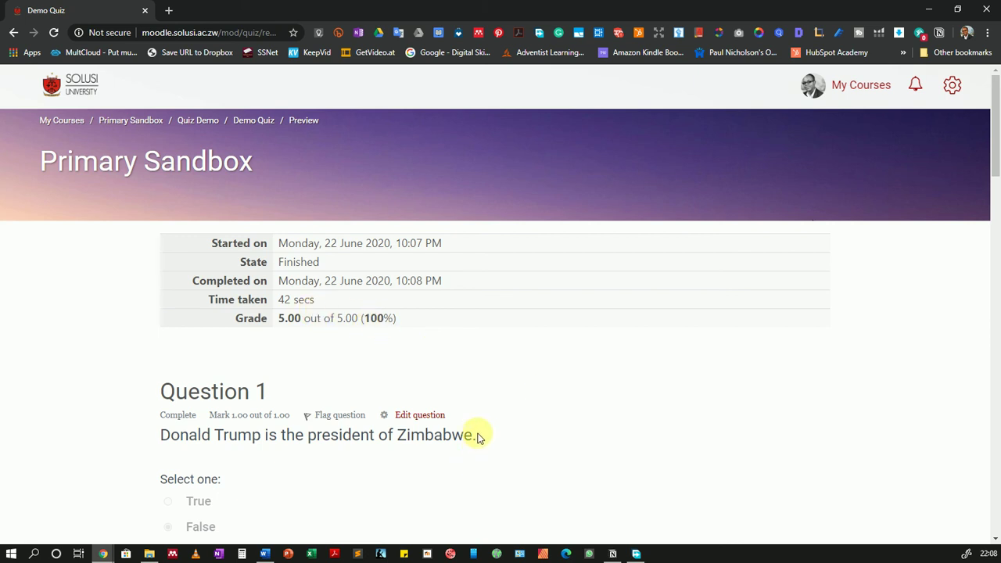
scroll(491, 410, down, 3)
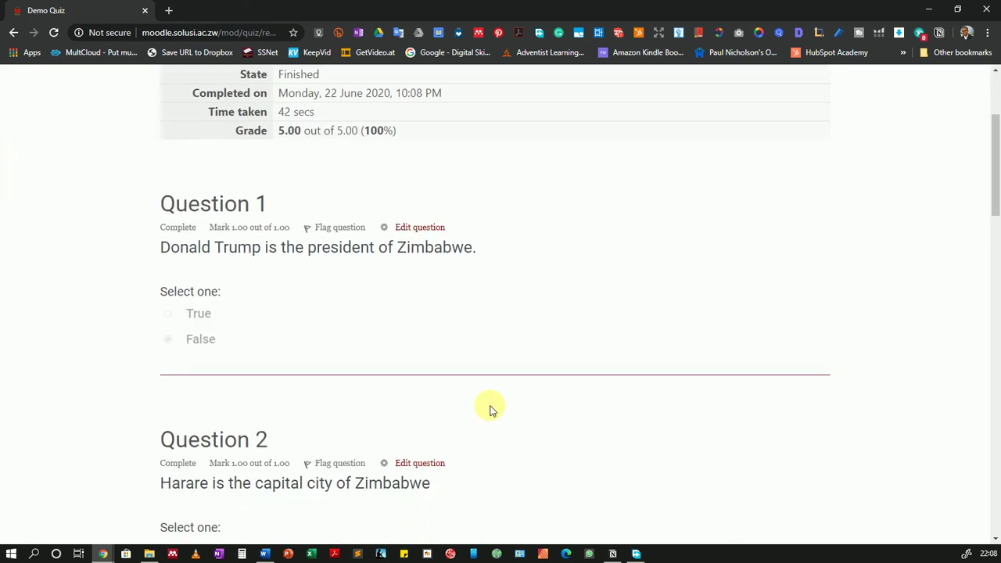
scroll(492, 410, down, 5)
scroll(491, 410, down, 4)
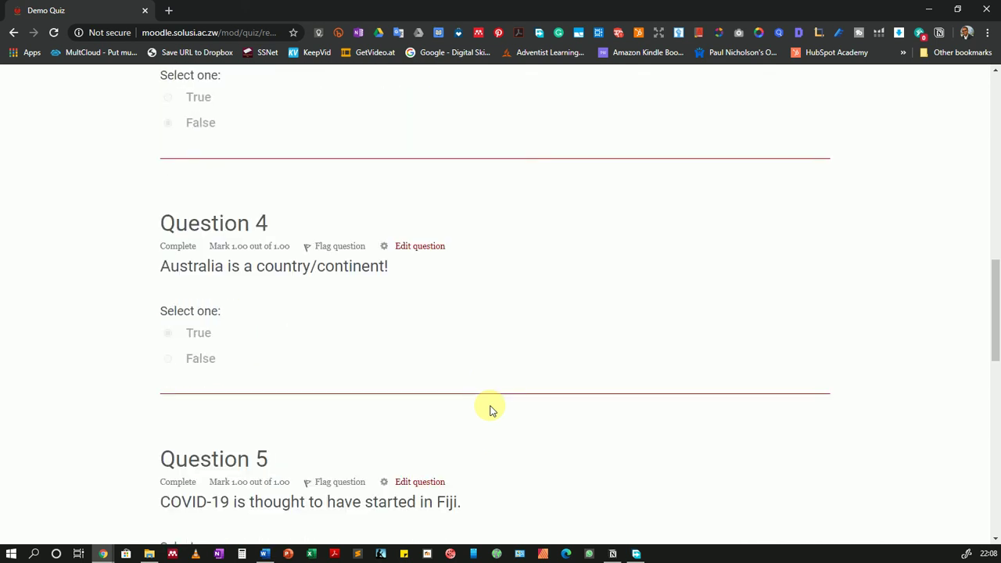
scroll(491, 410, down, 6)
scroll(491, 410, up, 20)
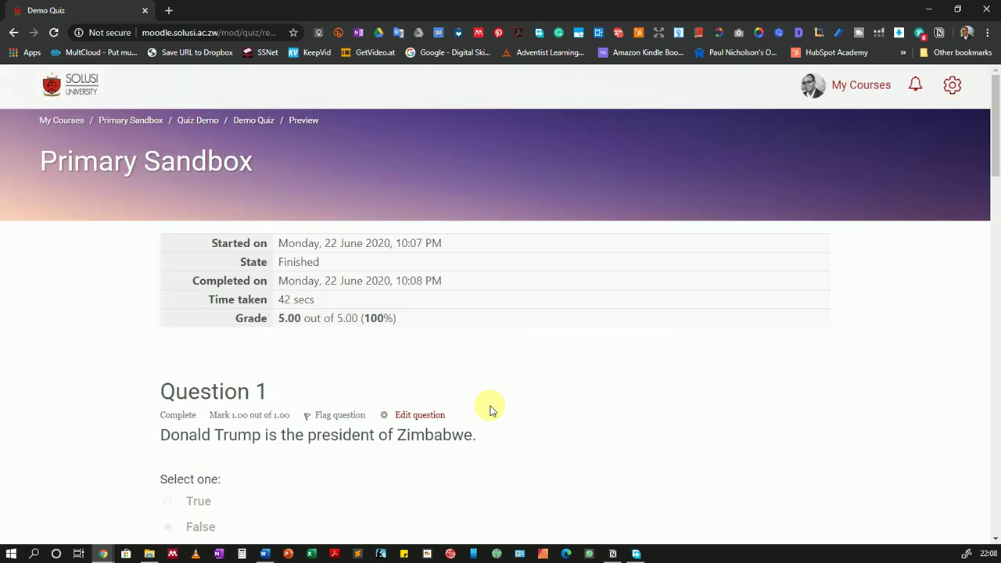